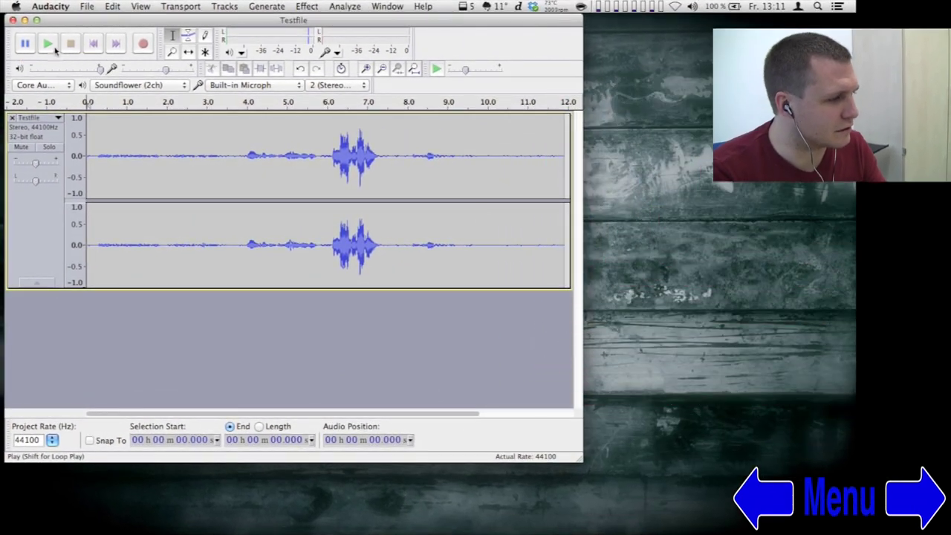
- Play the Testfile, audition the quiet opening and the 6.45–7.37 s burst, then select 9.34 s to the end
left_click(49, 44)
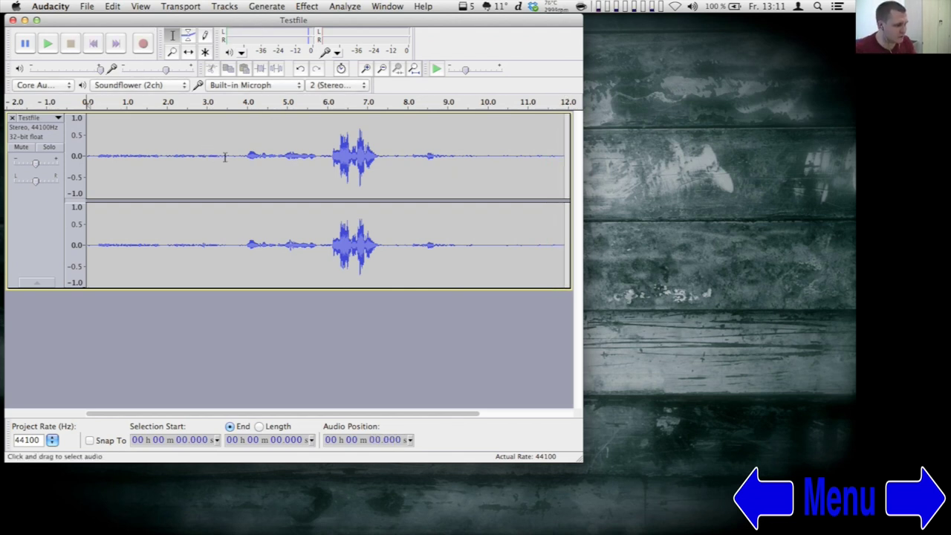
left_click_drag(225, 158, 97, 177)
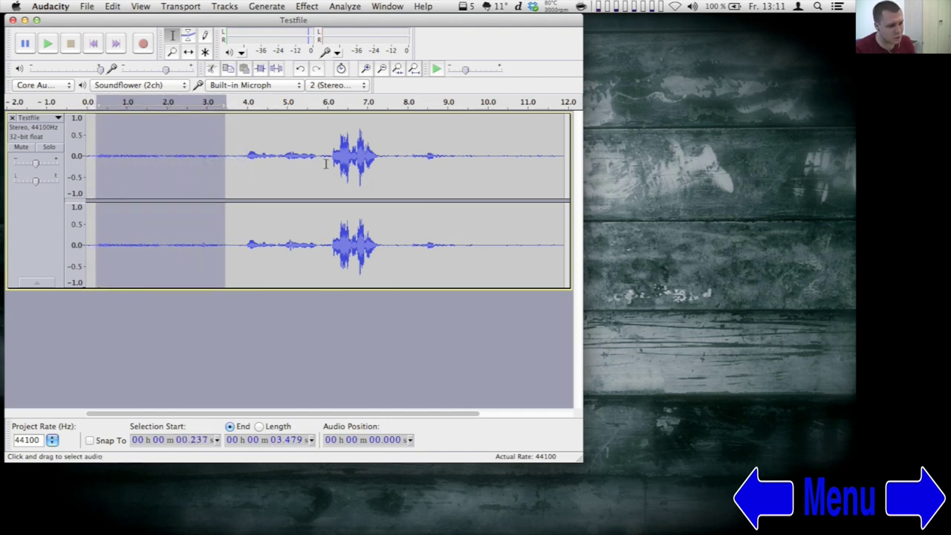
left_click_drag(326, 164, 378, 170)
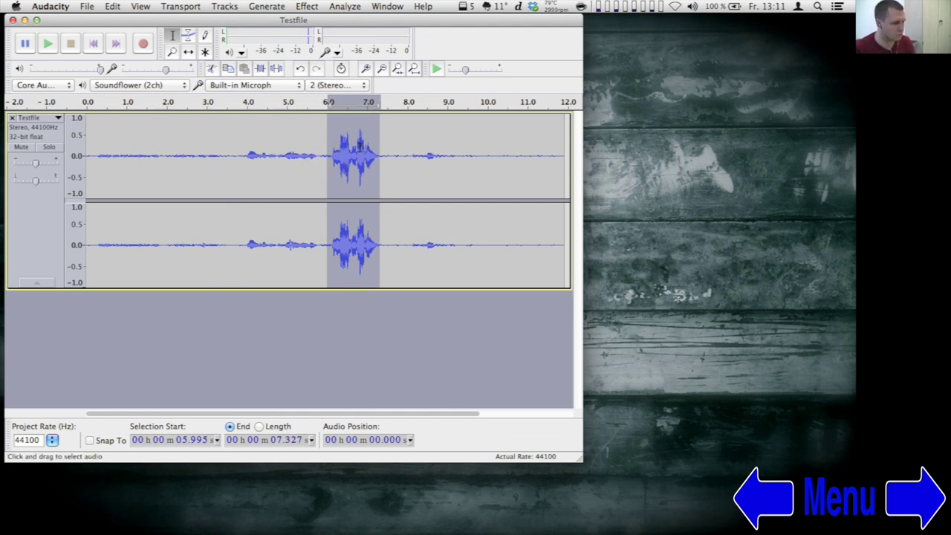
left_click(373, 149)
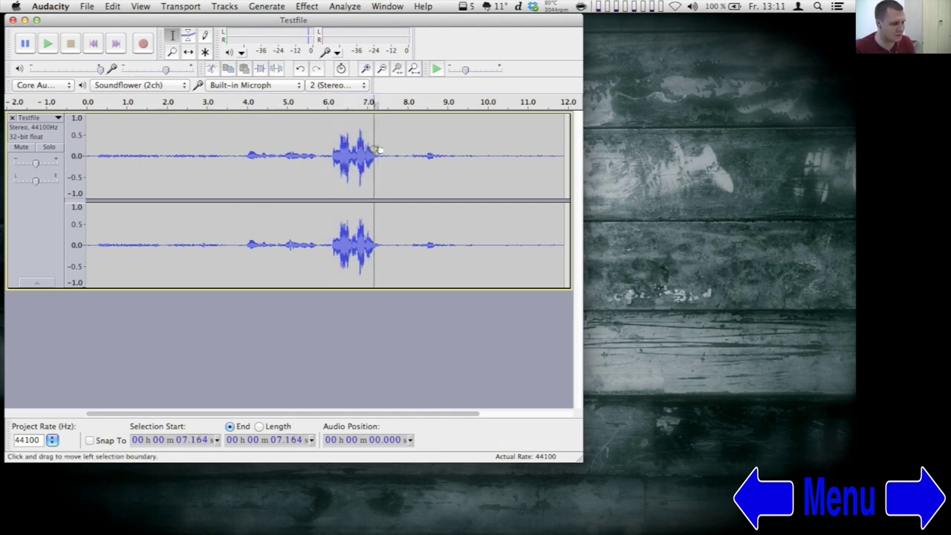
left_click_drag(345, 151, 381, 151)
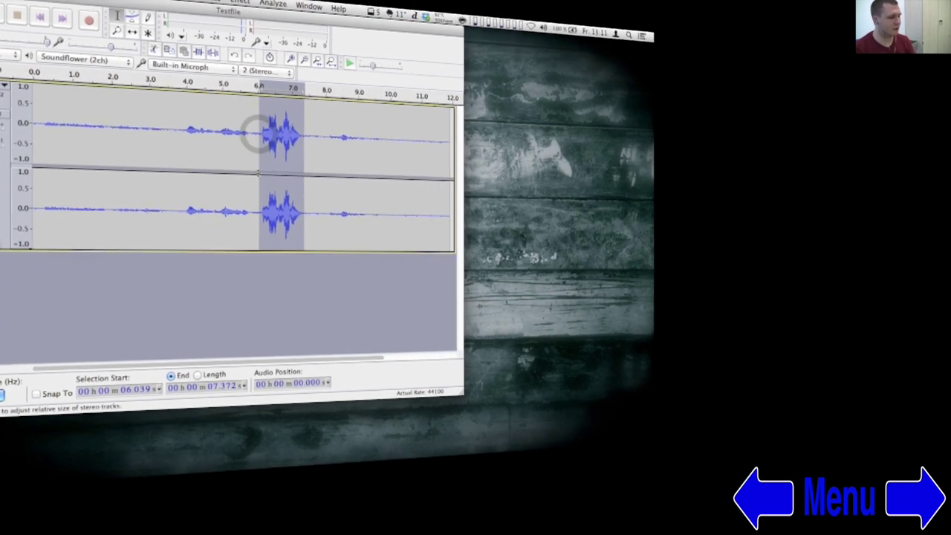
left_click(254, 147)
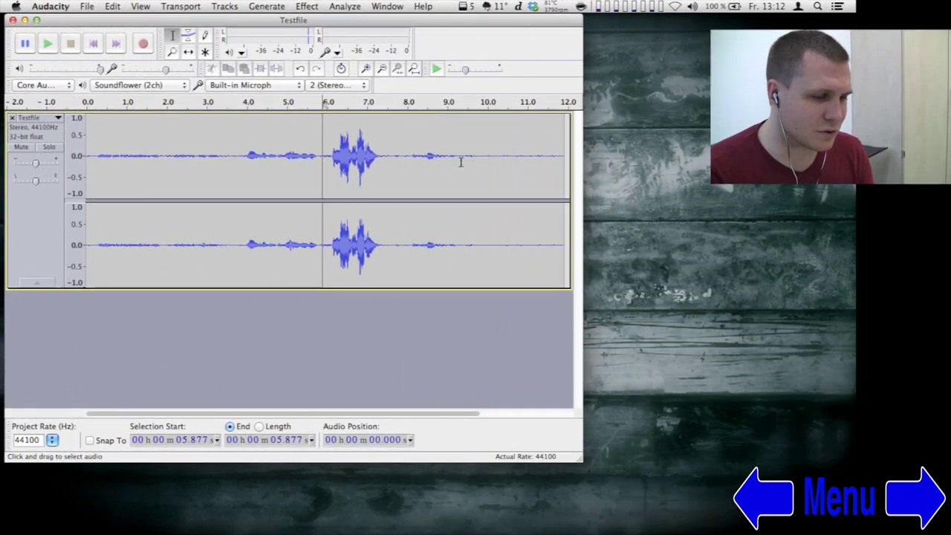
left_click_drag(460, 162, 564, 173)
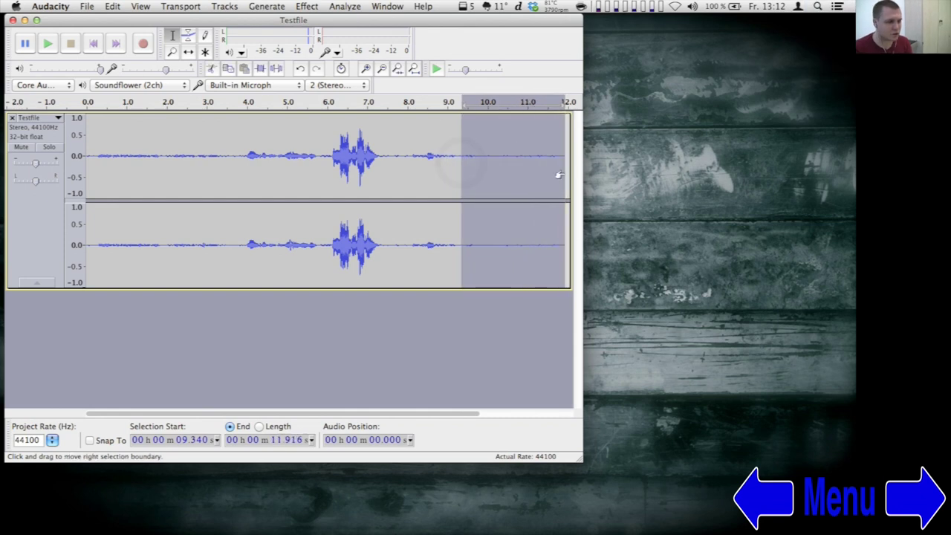
- Capture a noise profile from the selected quiet tail with Noise Removal's Get Noise Profile
left_click(274, 6)
mouse_move(306, 6)
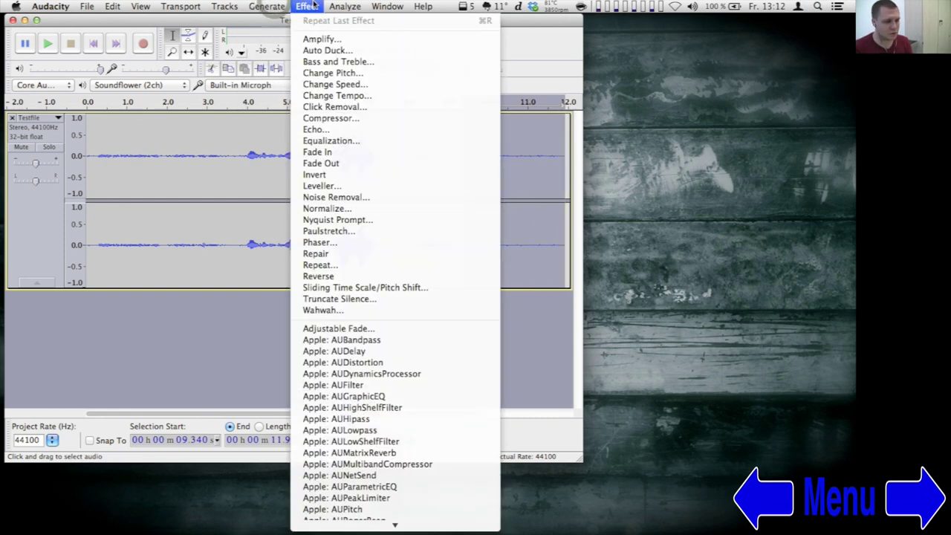
left_click(327, 197)
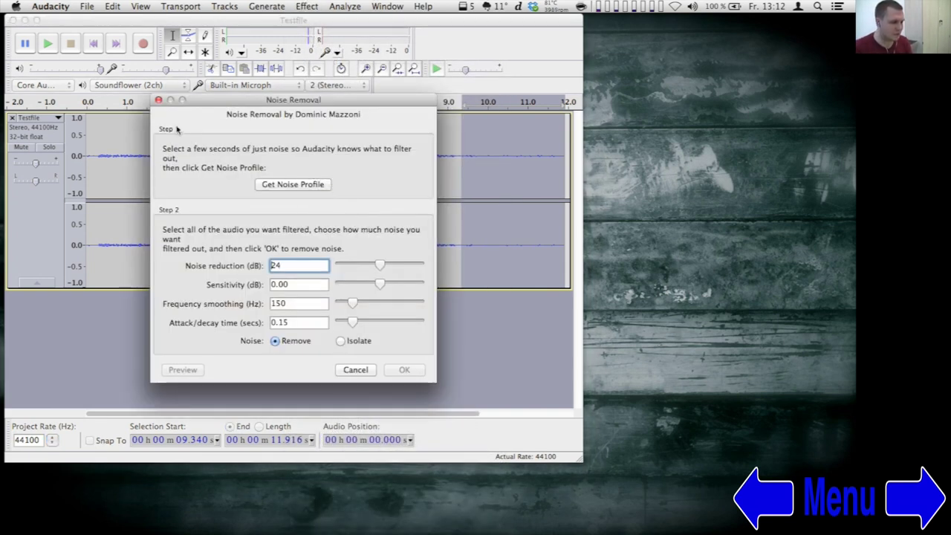
left_click(292, 184)
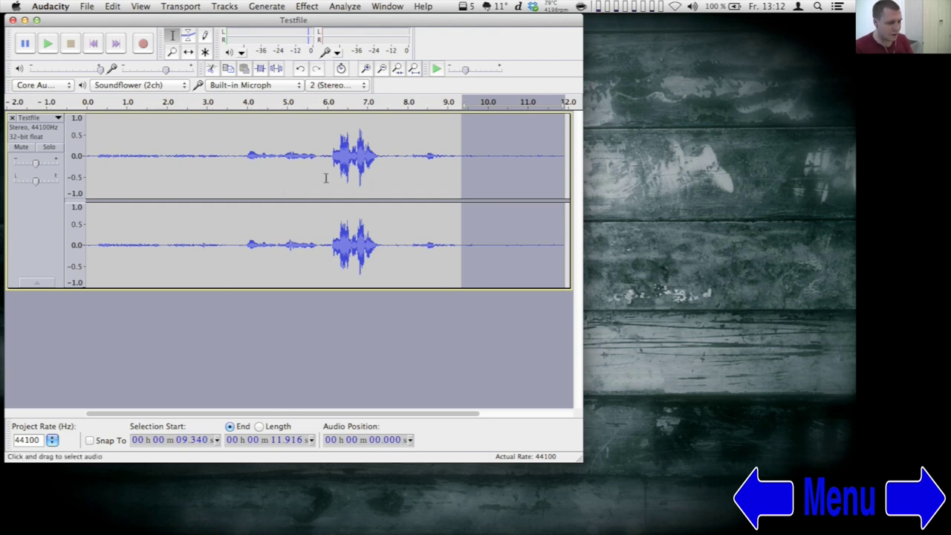
- Select the whole track, then preview and apply Noise Removal at 24 dB reduction
key("super+a")
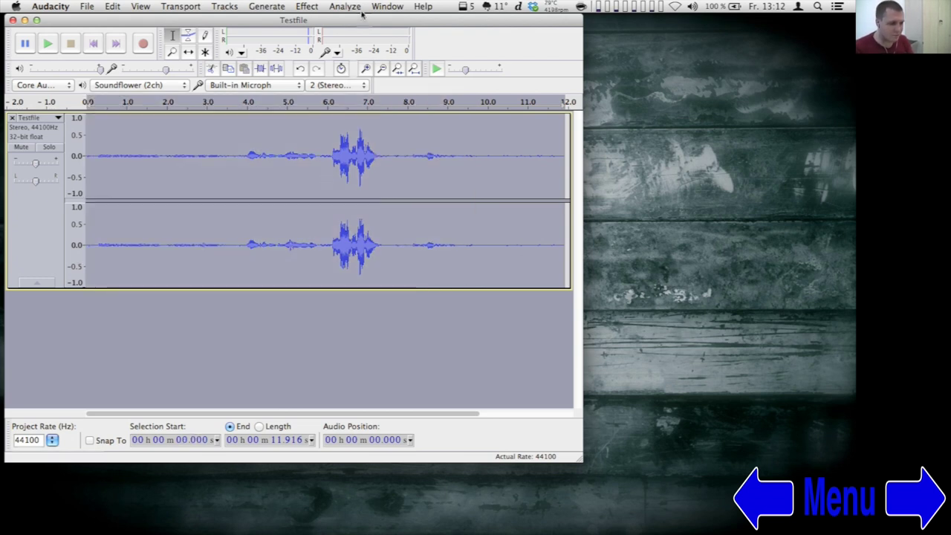
left_click(308, 6)
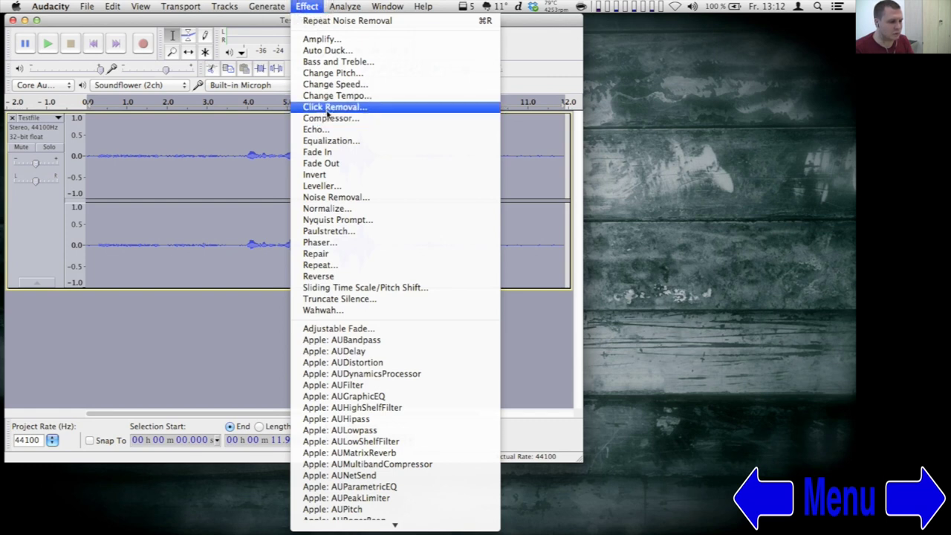
left_click(320, 197)
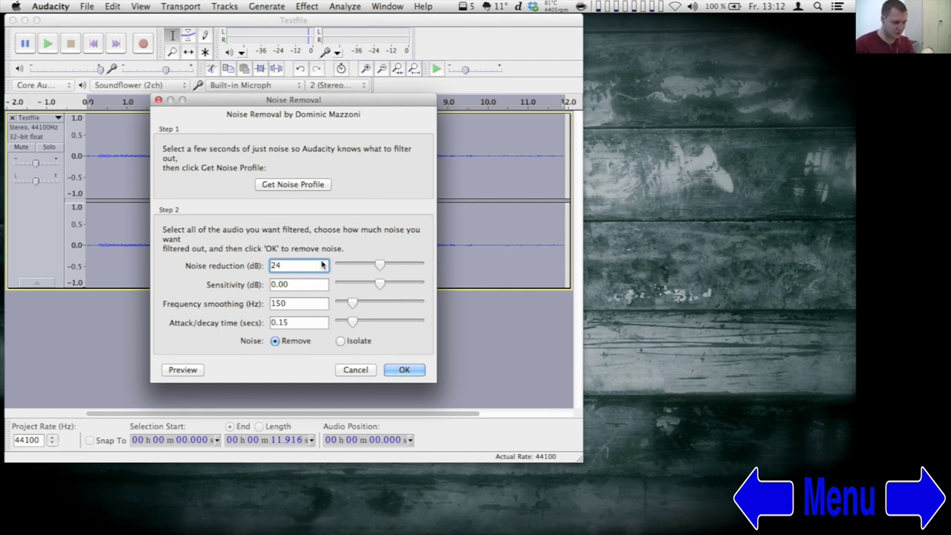
left_click(197, 369)
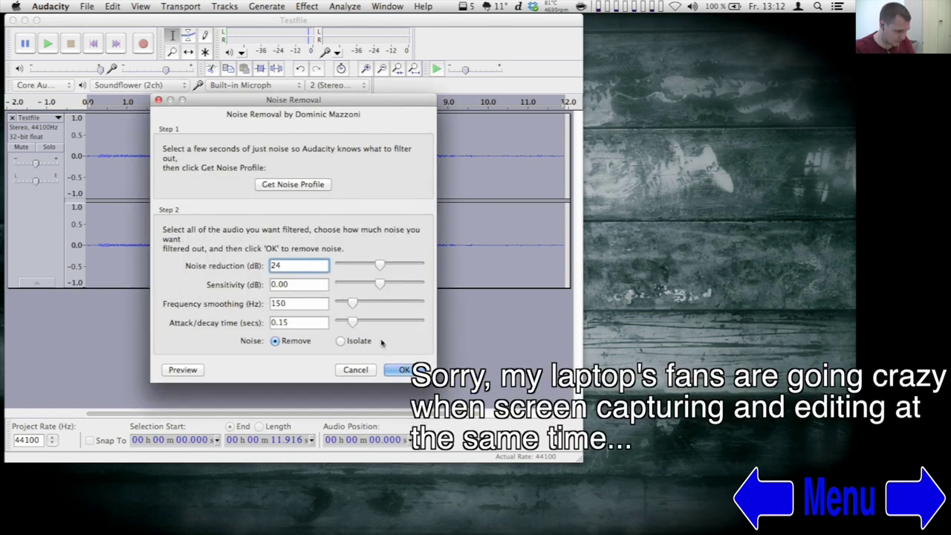
left_click(401, 369)
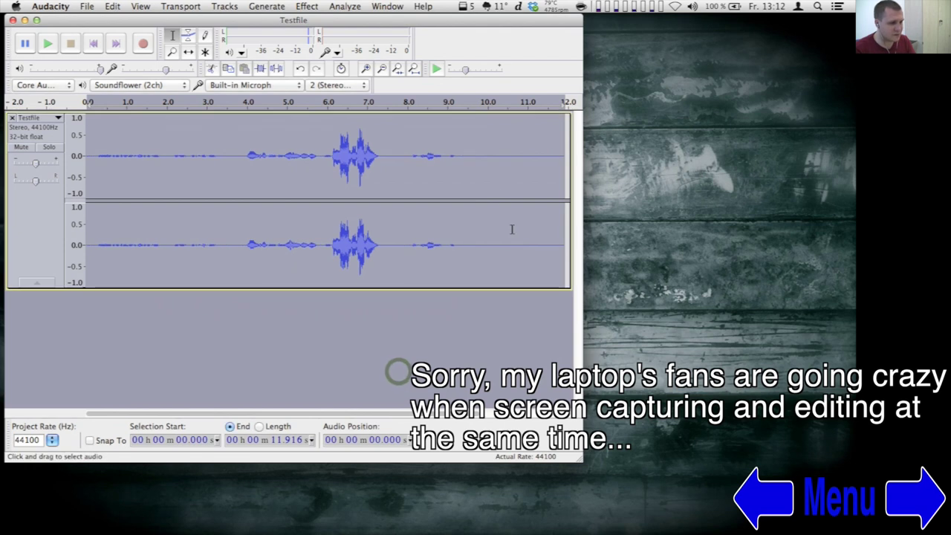
- Reopen Noise Removal on the tail and cancel it, then select the opening speech from 0.24 to 3.4 s
left_click_drag(462, 170, 560, 174)
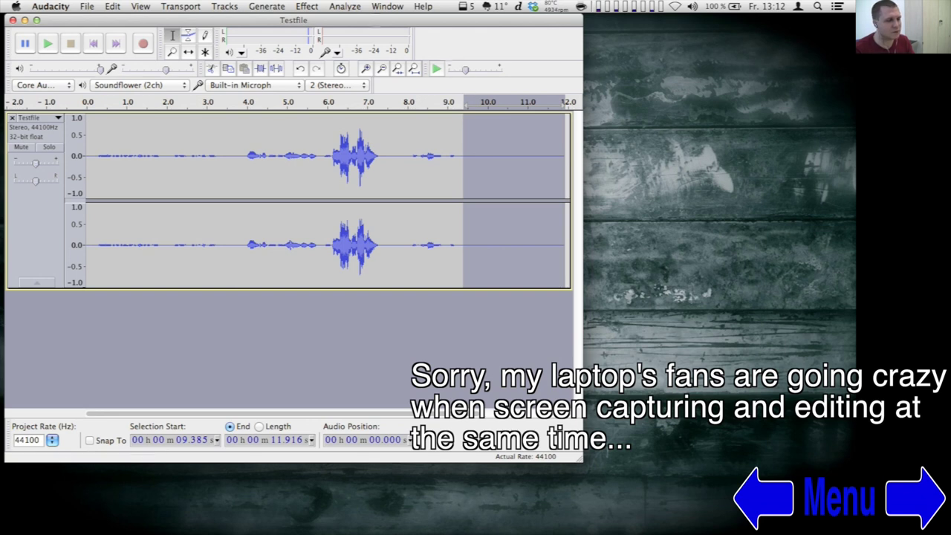
left_click(480, 142)
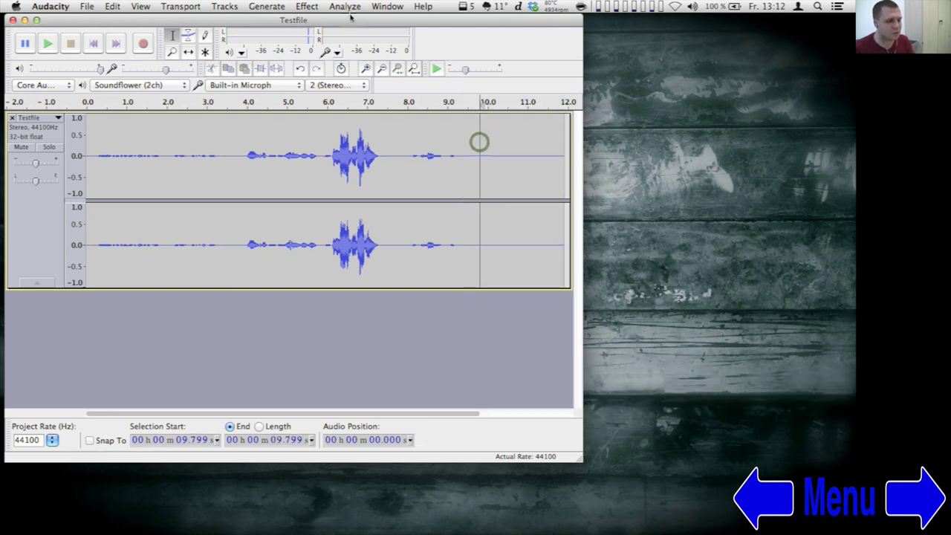
left_click(312, 6)
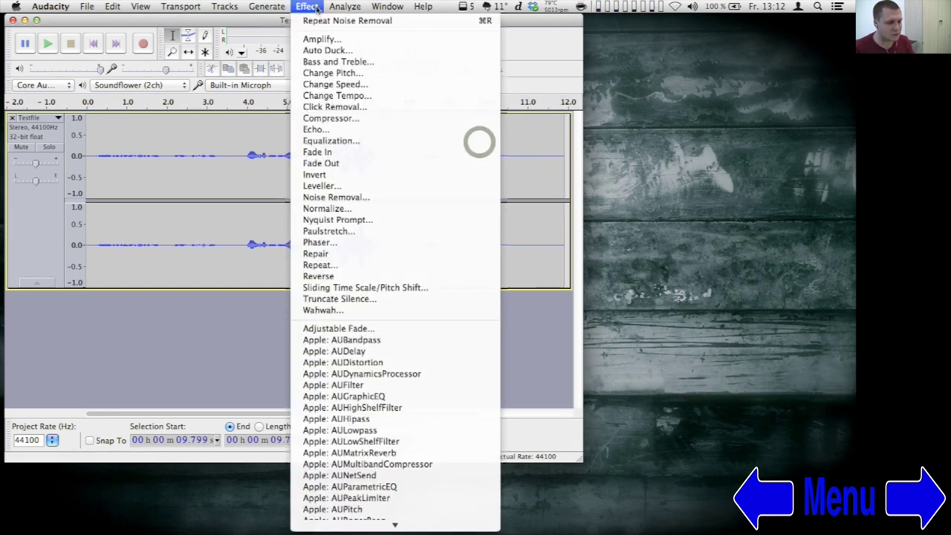
left_click(324, 197)
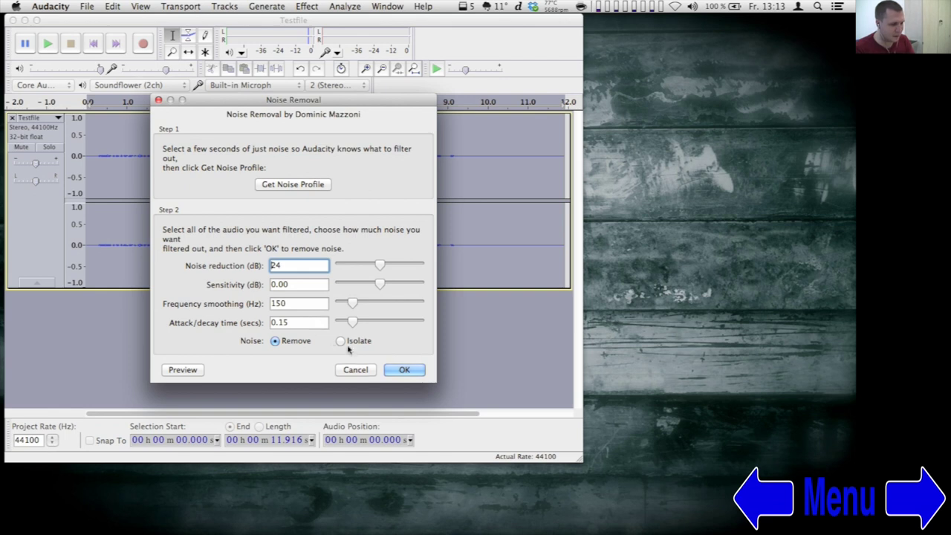
left_click(365, 371)
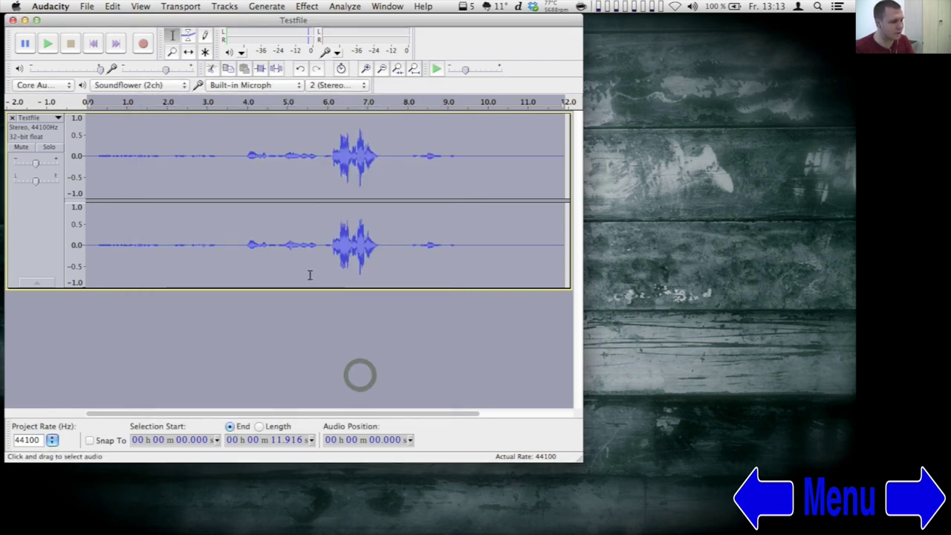
left_click(331, 190)
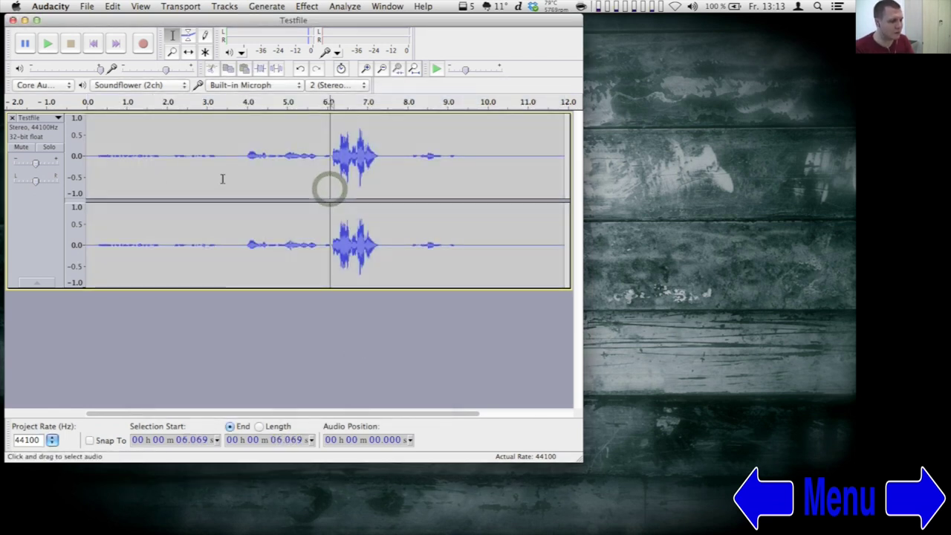
left_click_drag(95, 170, 216, 170)
- Select the loud speech burst from about 6.1 s to 7.2 s in the cleaned Testfile
left_click_drag(331, 165, 381, 167)
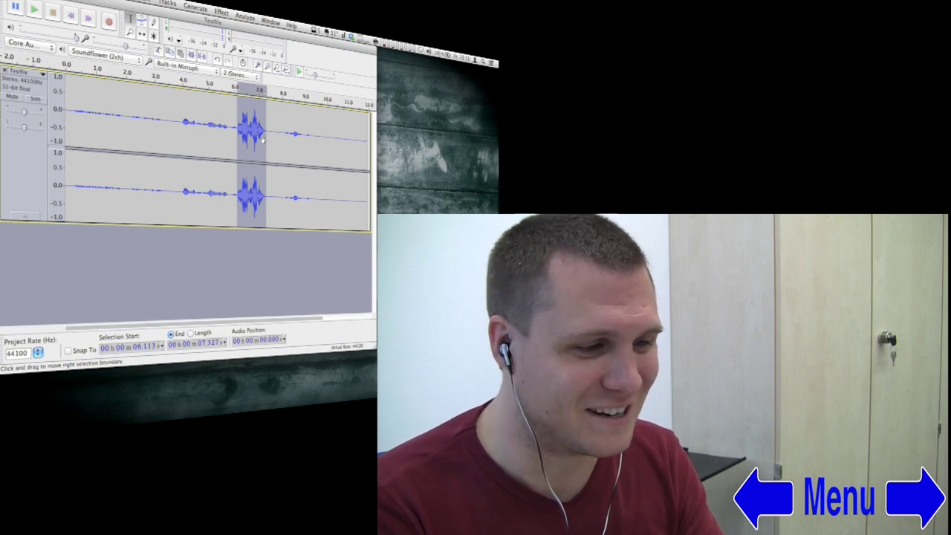
left_click(239, 138)
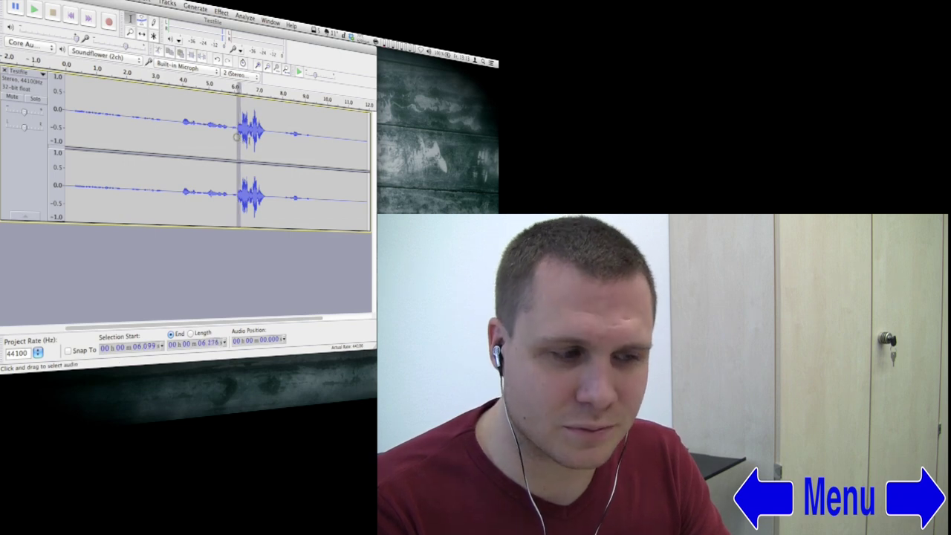
left_click_drag(237, 136, 265, 138)
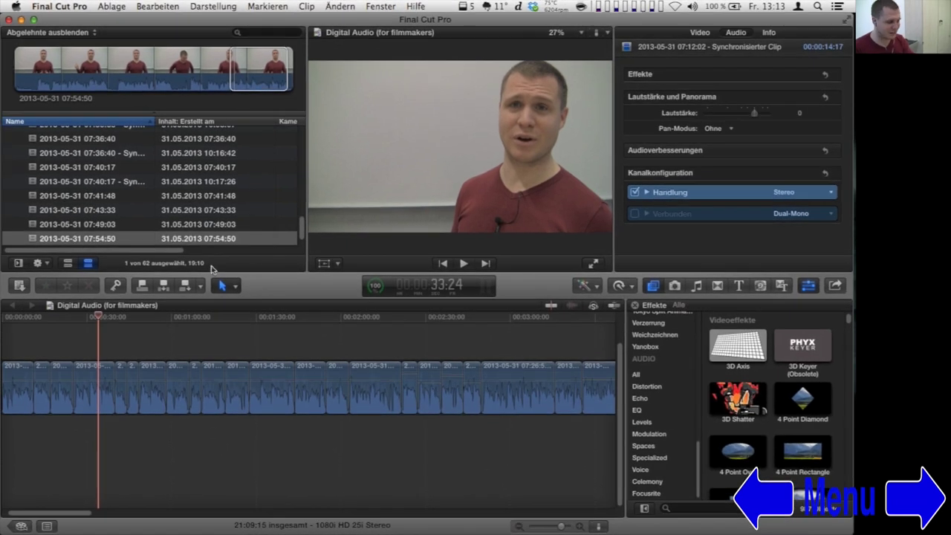
- Add the Curves Luma effect to the timeline clip under the playhead
left_click(95, 395)
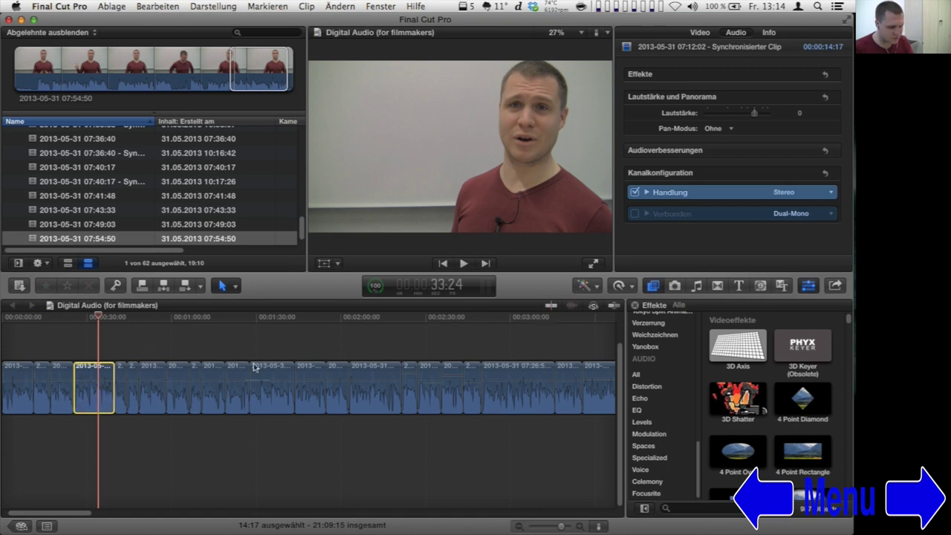
left_click(701, 410)
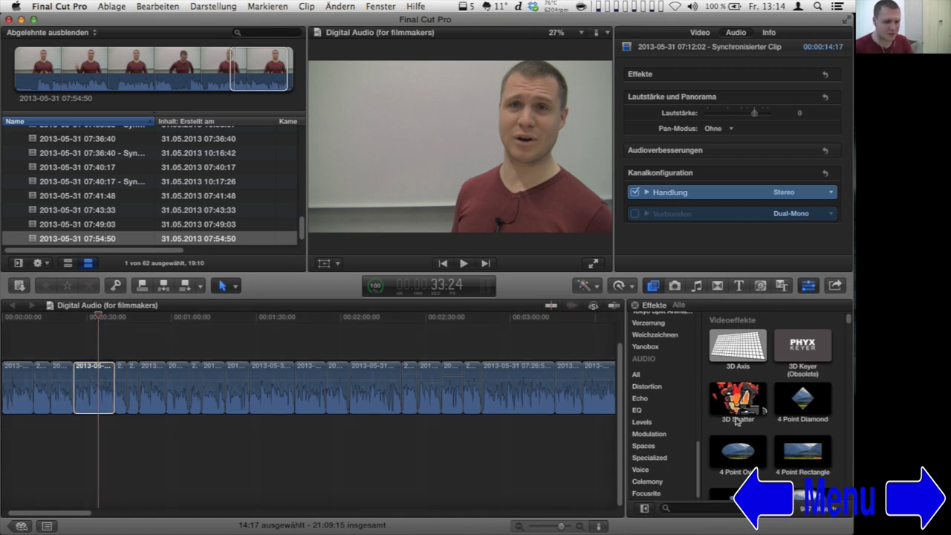
type("curves")
left_click(802, 401)
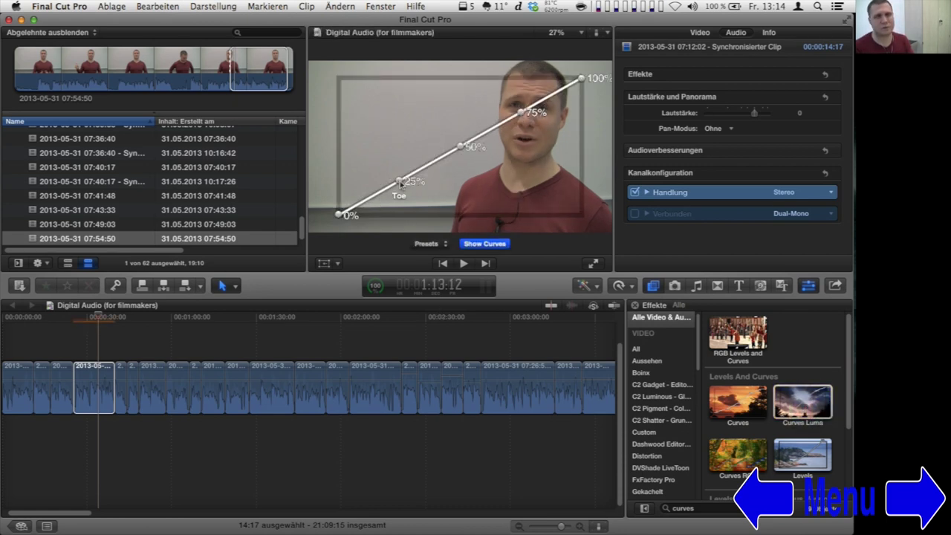
- Reshape the luma curve, lifting the lower point to about 34% and settling the upper point at 60%
left_click(400, 181)
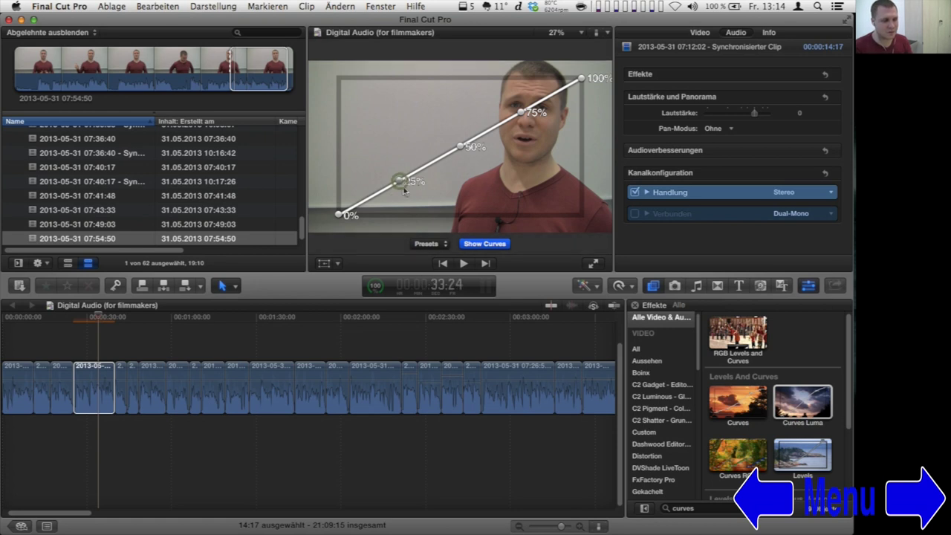
left_click_drag(404, 190, 413, 196)
mouse_move(522, 112)
left_mouse_down()
mouse_move(520, 90)
mouse_move(535, 125)
left_mouse_up()
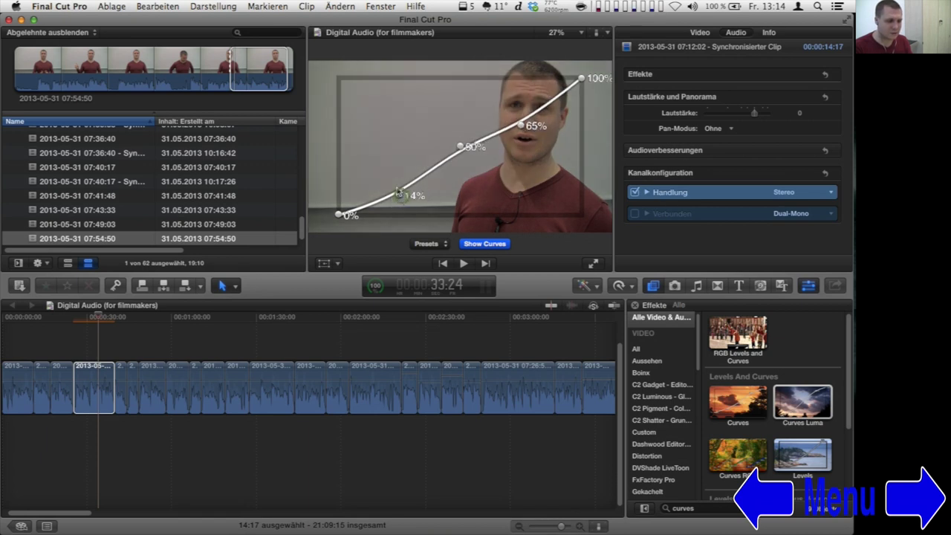
left_click_drag(397, 192, 388, 161)
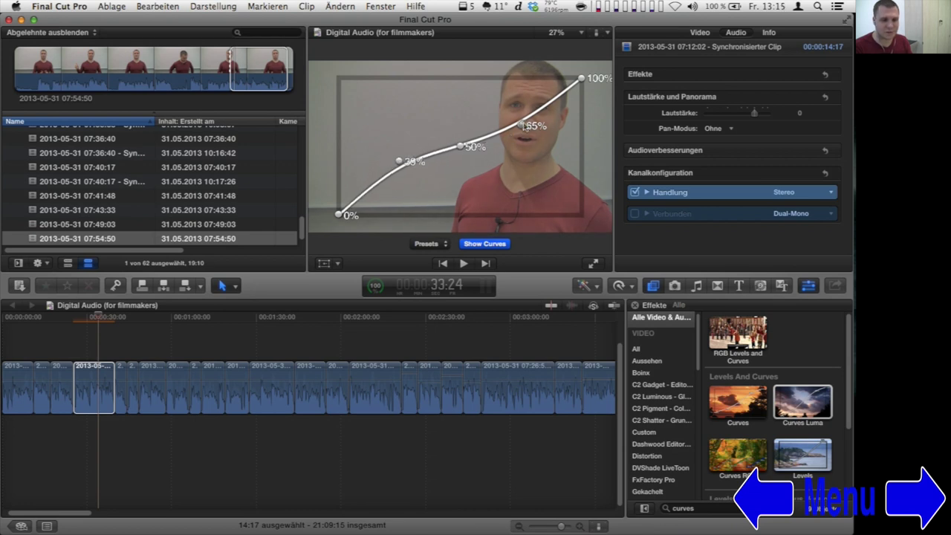
left_click_drag(522, 126, 577, 114)
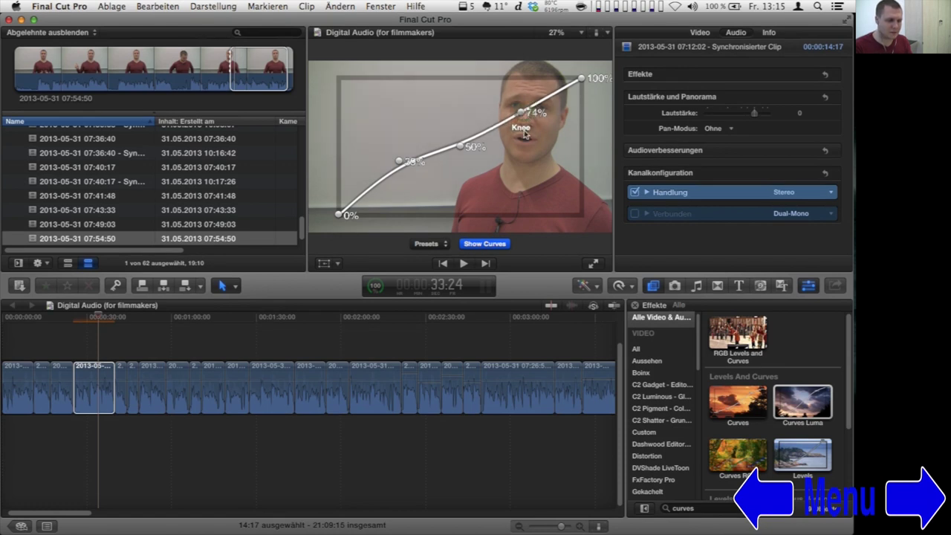
left_click_drag(520, 112, 521, 131)
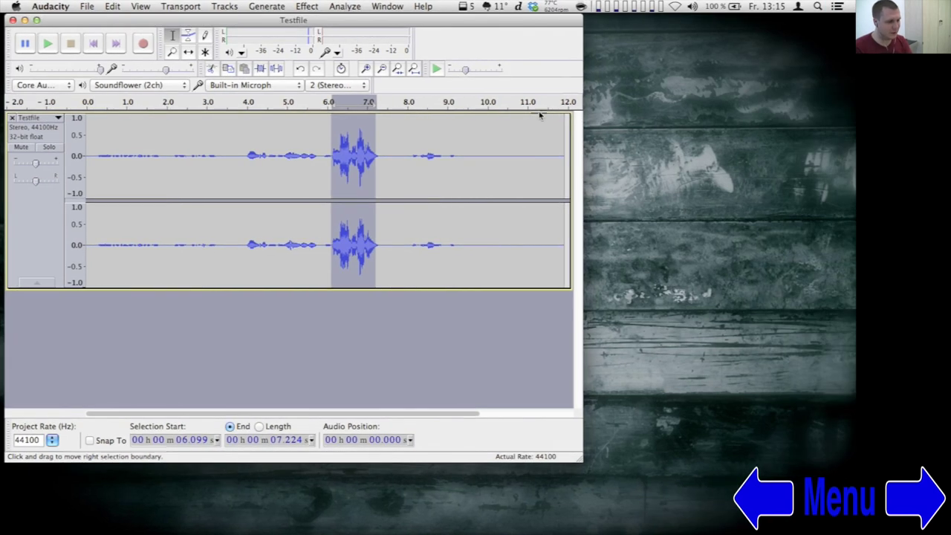
- Select the whole Testfile, open the Compressor, and lower its threshold to -38 dB
double_click(387, 181)
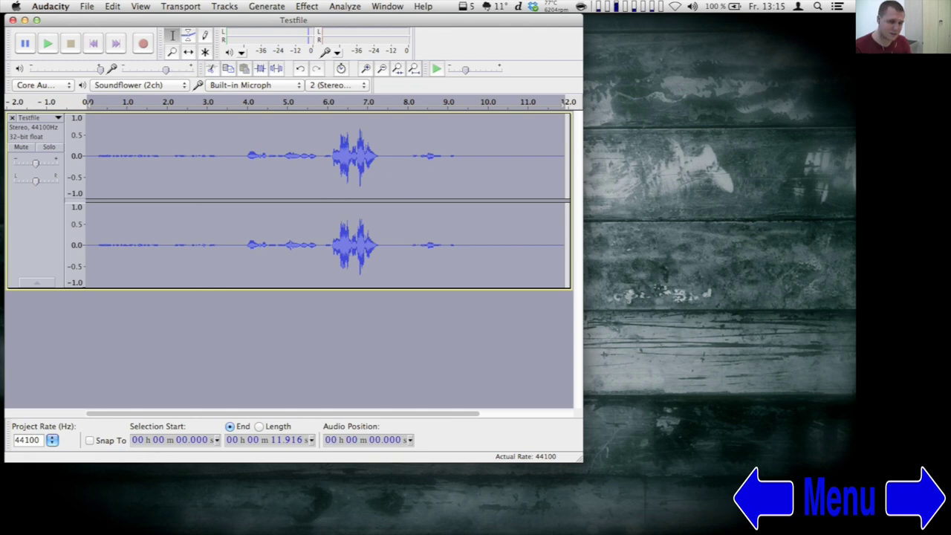
left_click(307, 6)
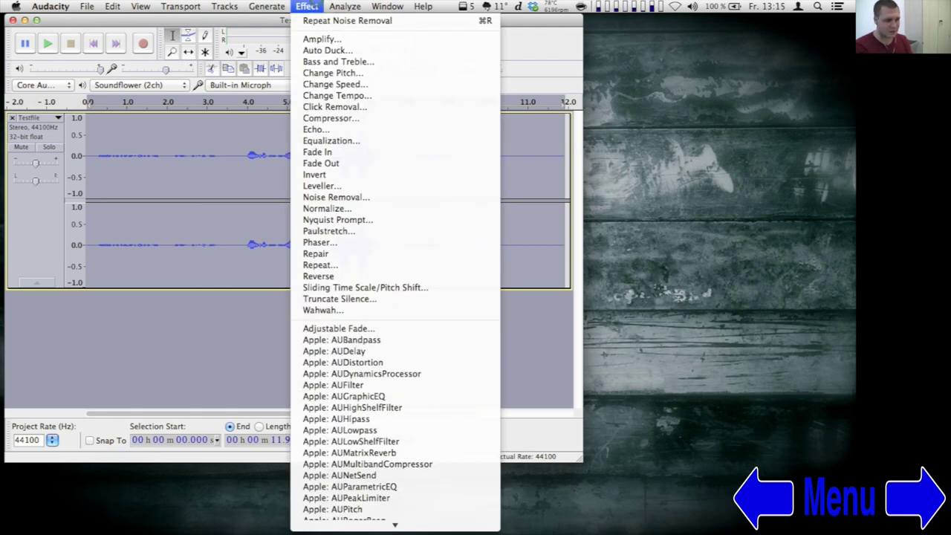
left_click(328, 119)
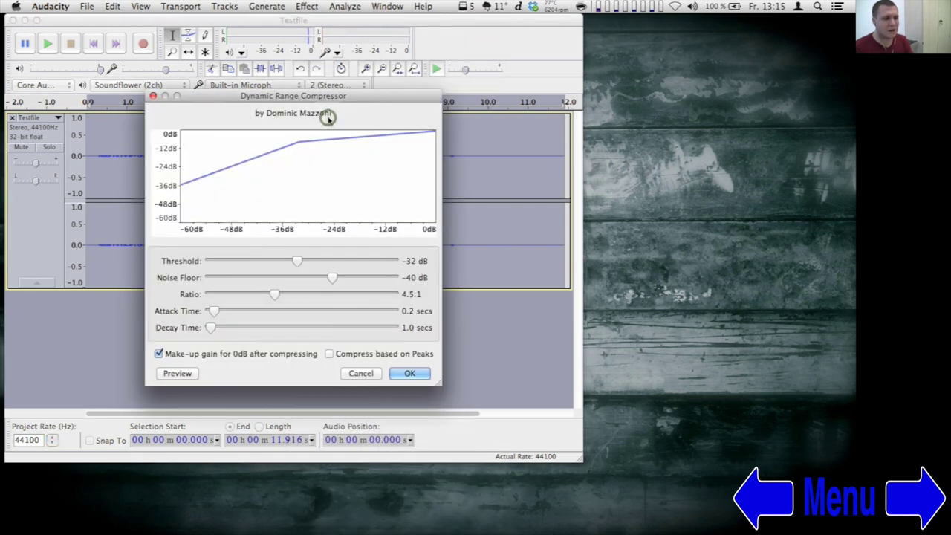
left_click(296, 261)
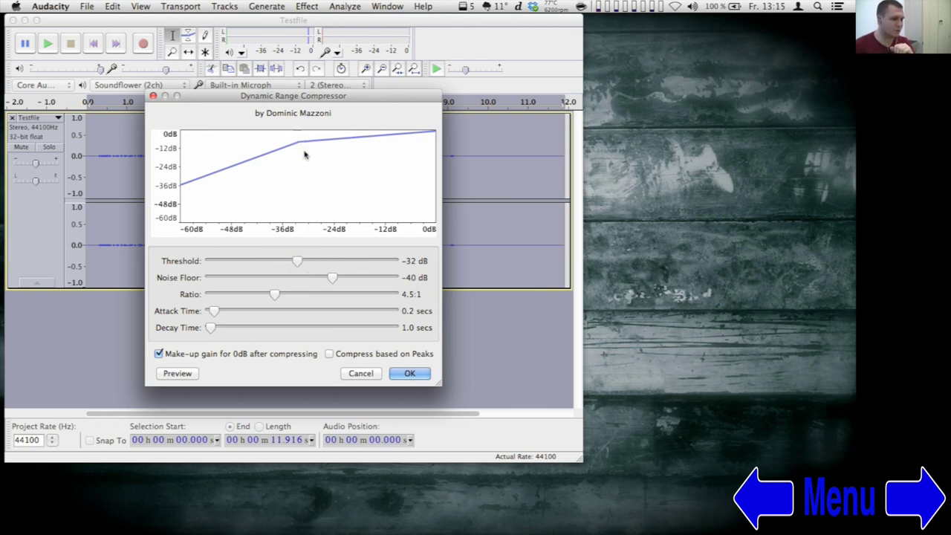
mouse_move(295, 258)
left_mouse_down()
mouse_move(253, 265)
mouse_move(320, 267)
mouse_move(268, 268)
mouse_move(289, 268)
left_mouse_up()
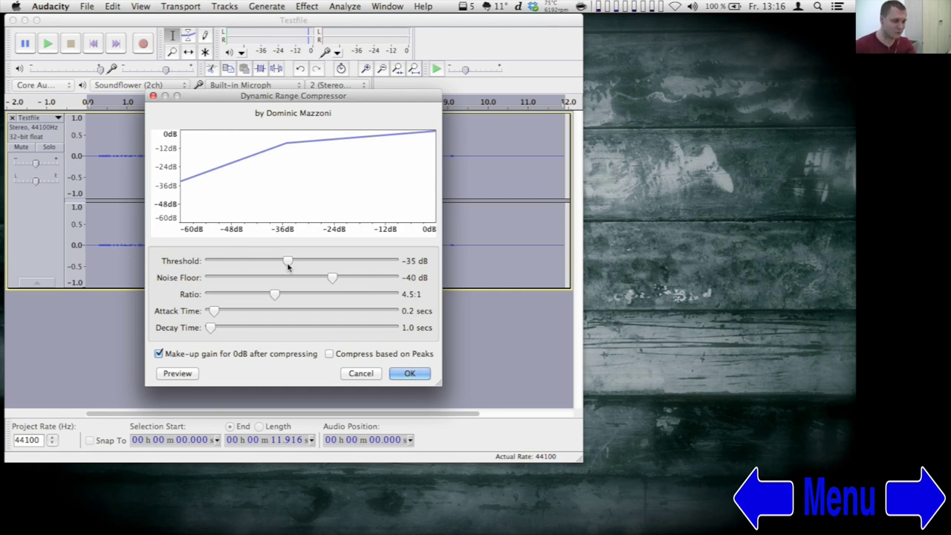
left_click_drag(289, 268, 279, 261)
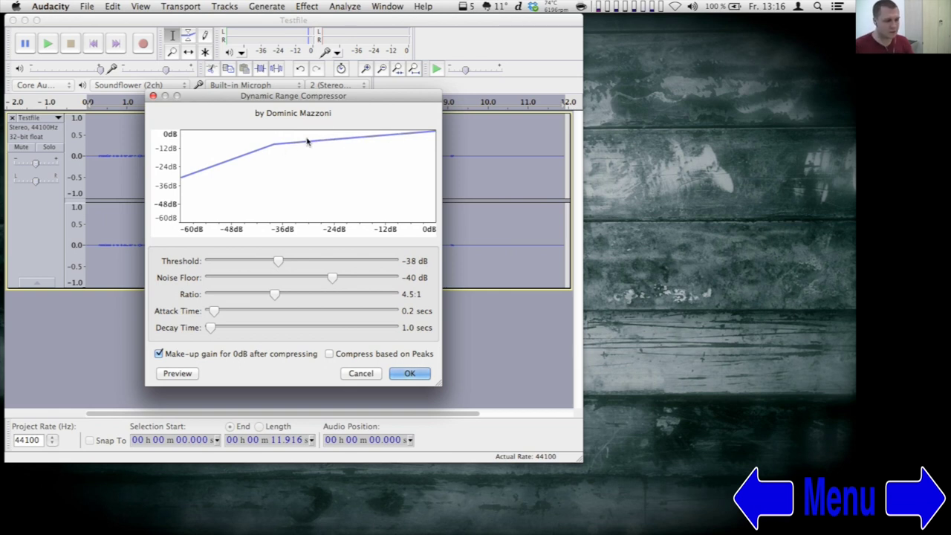
- Raise the compressor ratio to 5:1
mouse_move(273, 295)
left_mouse_down()
mouse_move(351, 297)
mouse_move(287, 297)
left_mouse_up()
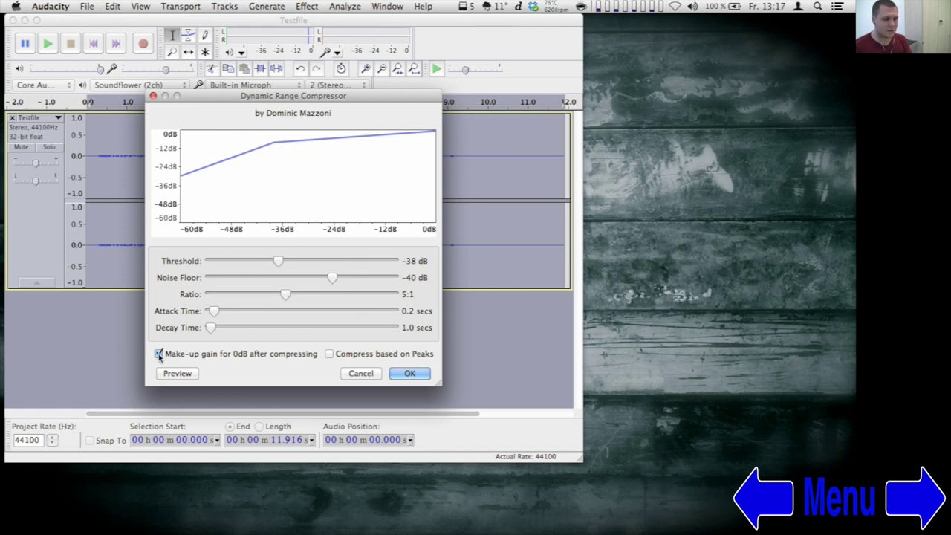
- In Final Cut Pro, raise the luma curve's upper, knee (about 85%) and middle points to brighten the picture
key("ctrl+Left")
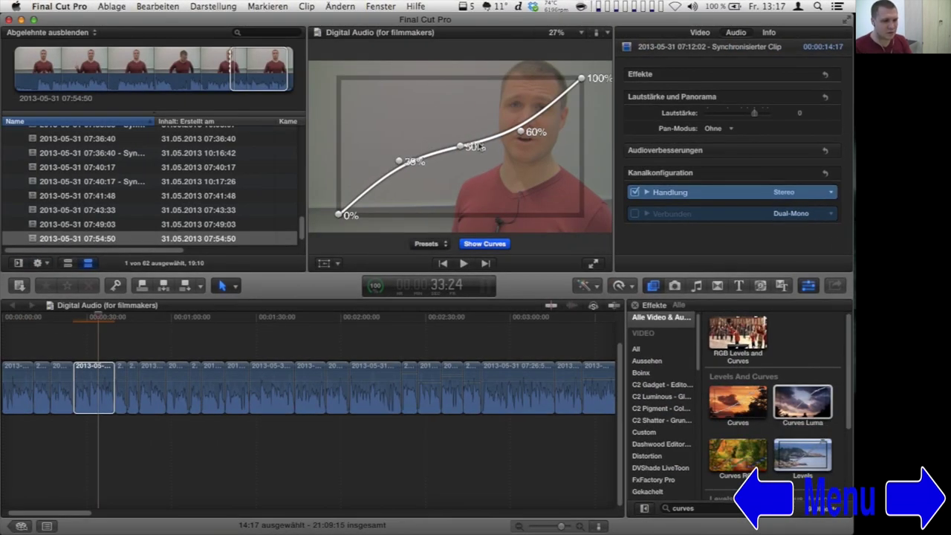
left_click_drag(521, 133, 518, 97)
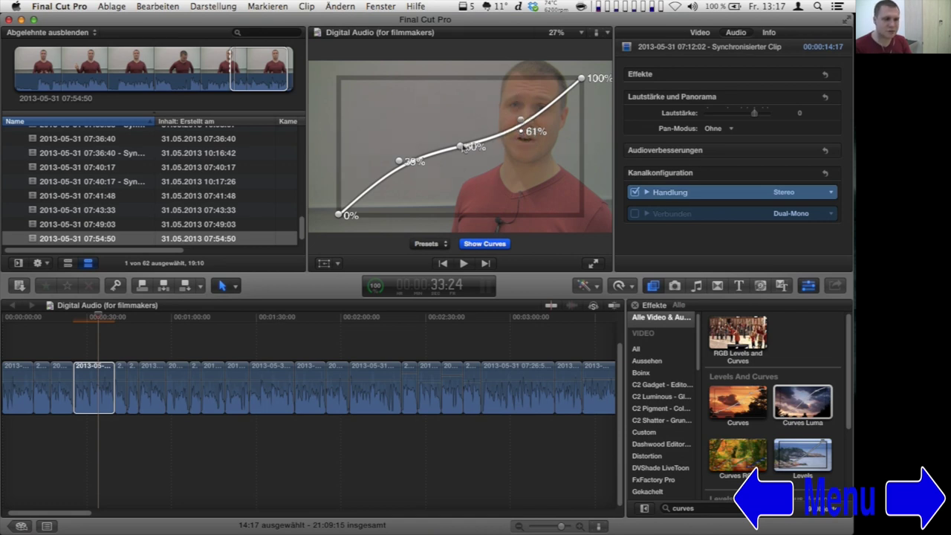
left_click_drag(461, 146, 460, 104)
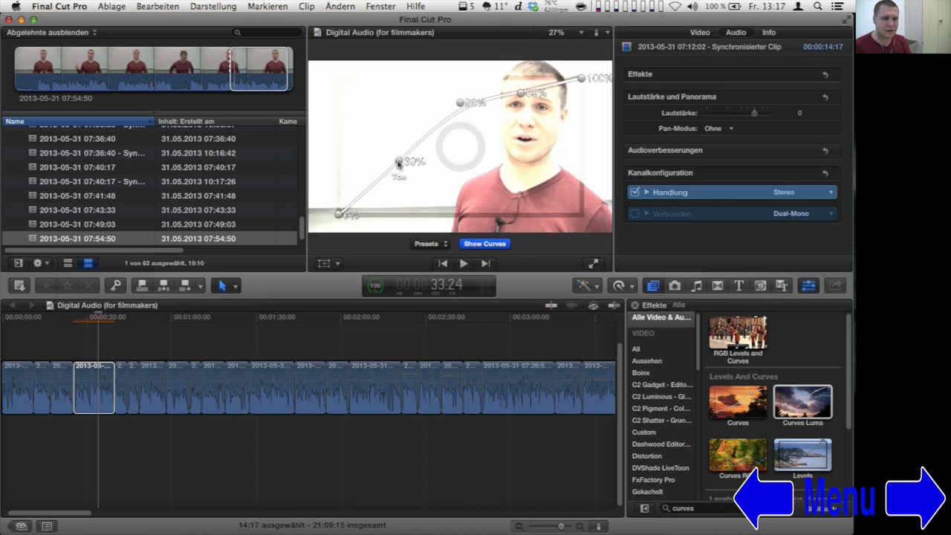
left_click_drag(399, 159, 387, 118)
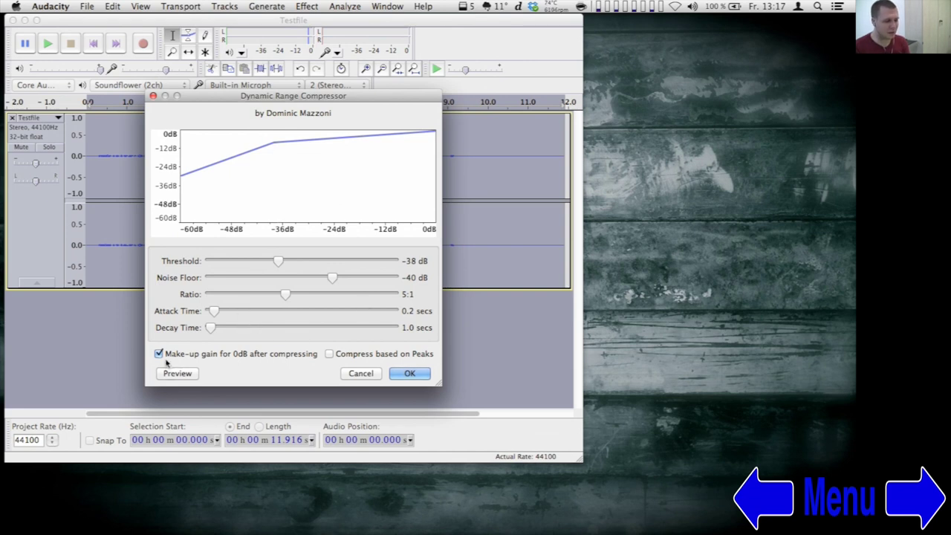
- Apply the compressor to the Testfile, undo it to compare, then redo it from the Edit menu
left_click(410, 374)
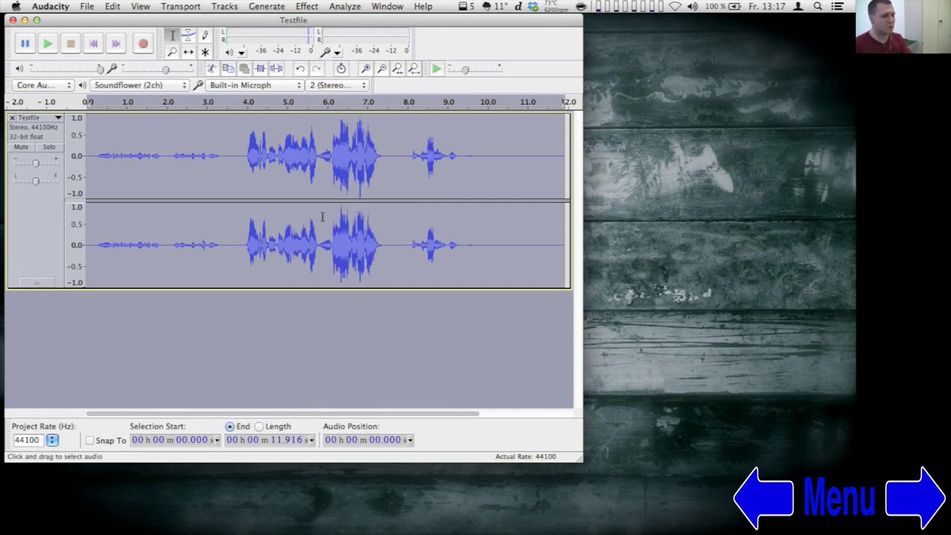
key("super+z")
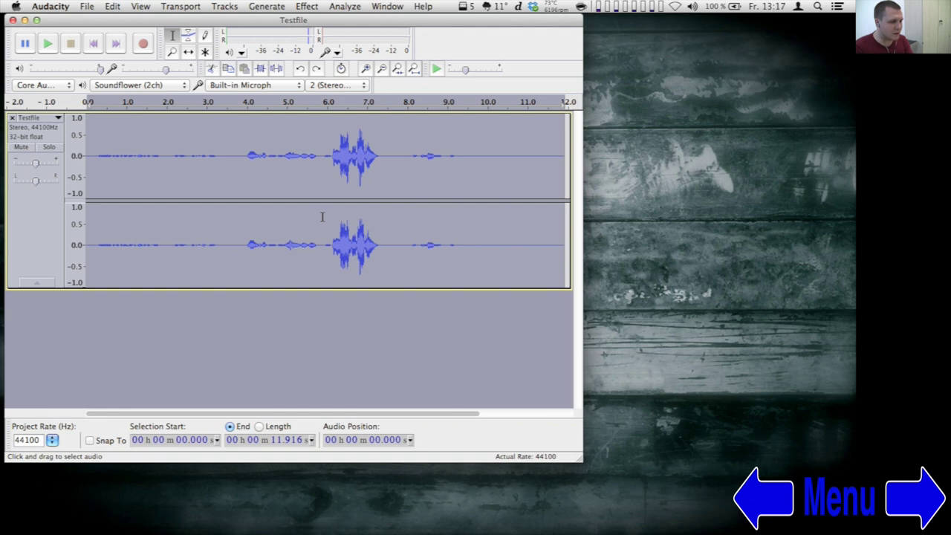
left_click(307, 6)
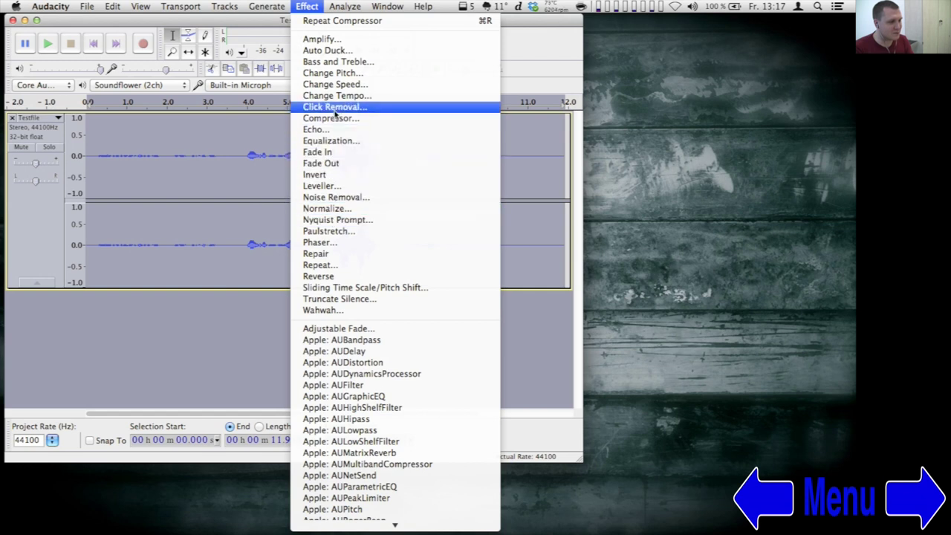
left_click(307, 5)
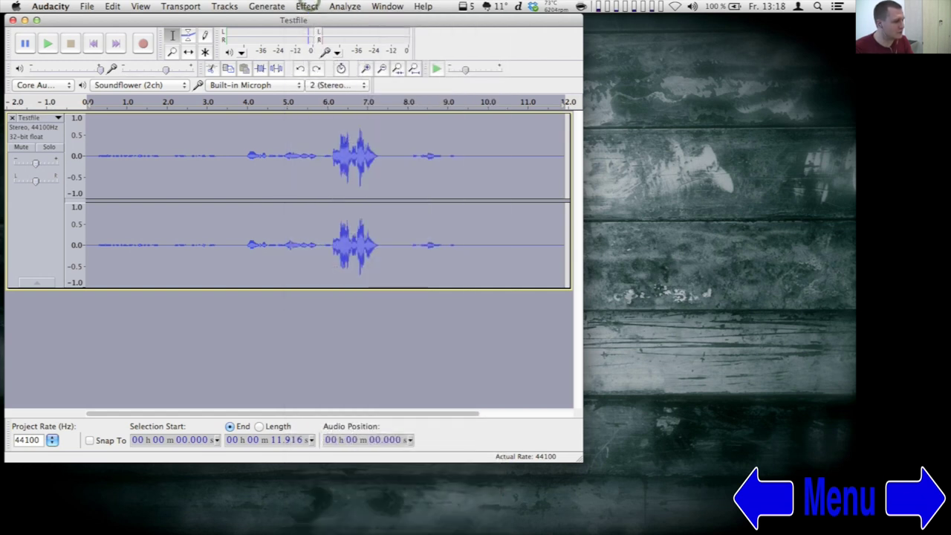
left_click(87, 6)
mouse_move(115, 6)
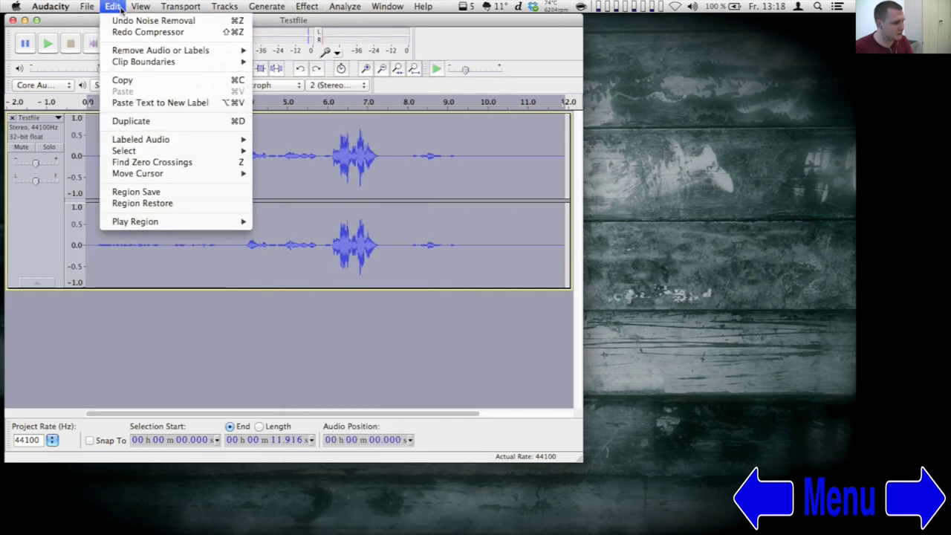
left_click(126, 31)
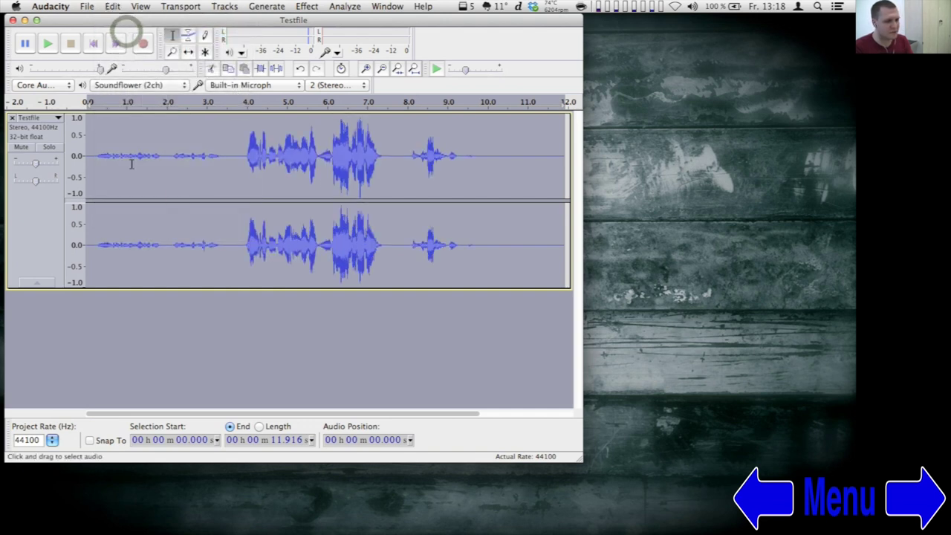
- Select the quiet opening from 0.2 to 3.553 s, undo the compression again, and bring up the Effect menu
left_click_drag(245, 147, 331, 153)
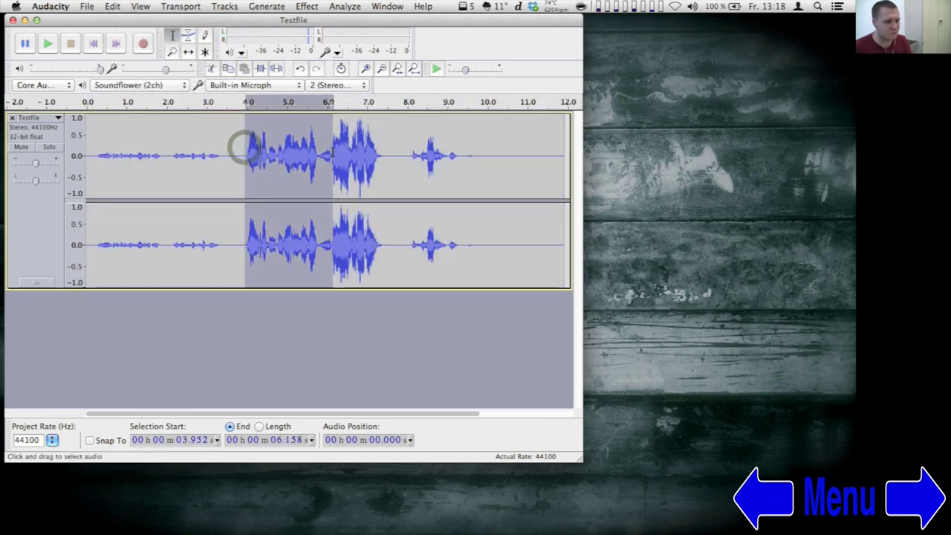
left_click(93, 157)
left_click_drag(94, 157, 225, 162)
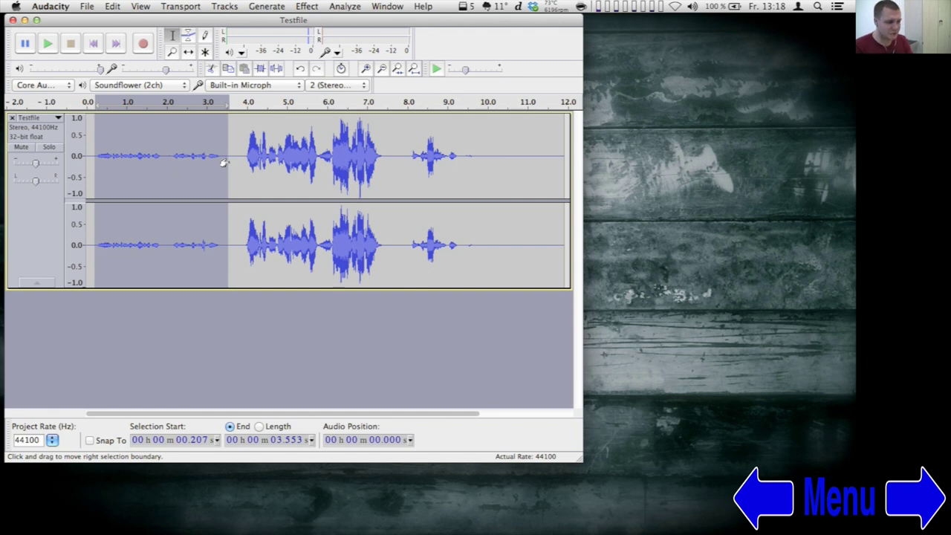
left_click(140, 6)
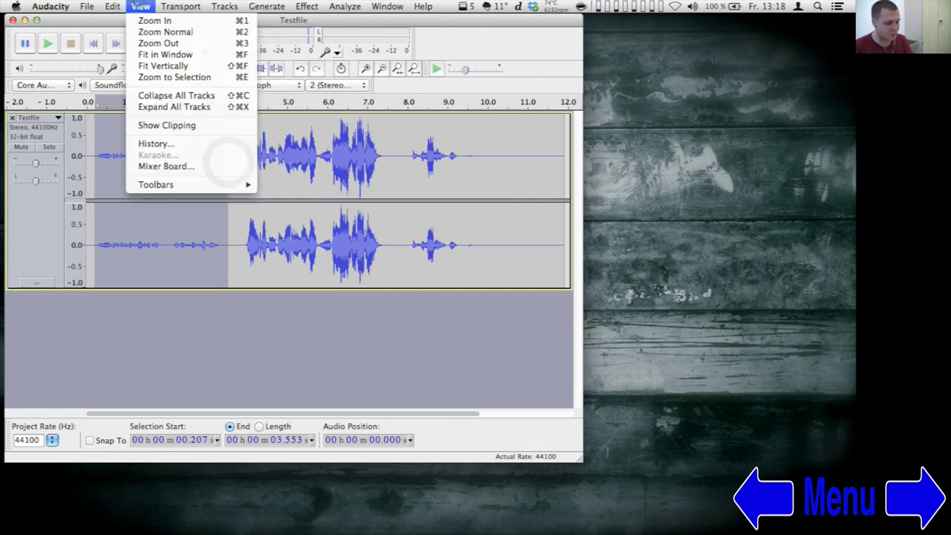
left_click(139, 6)
key("super+z")
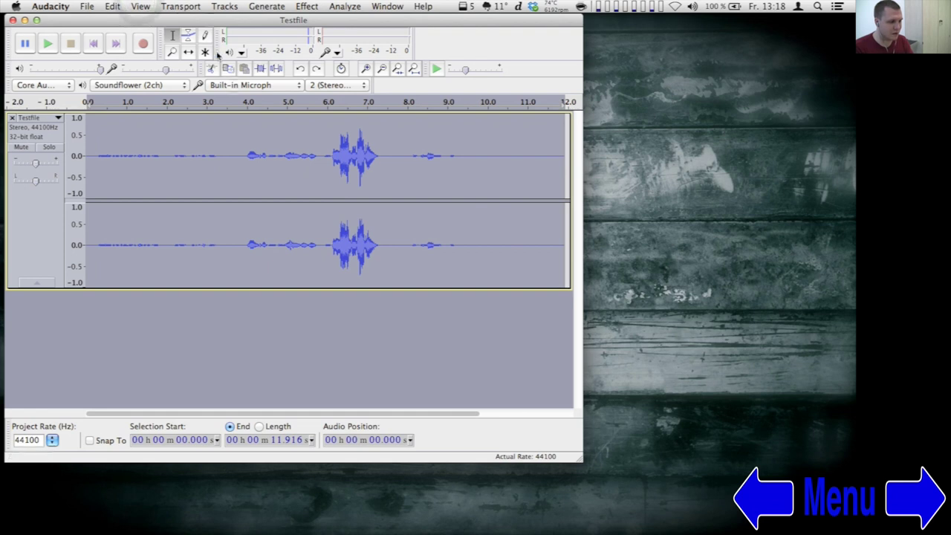
left_click(266, 6)
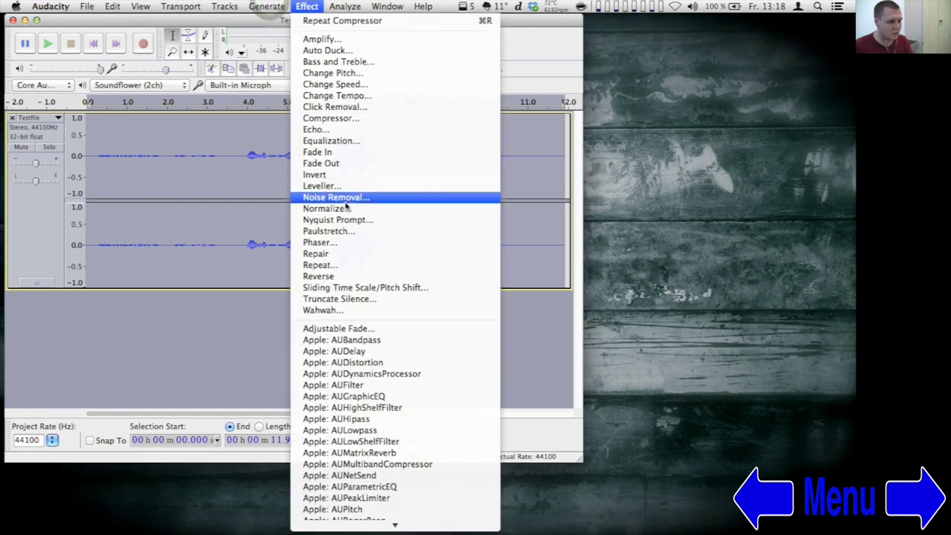
- Apply the Compressor to the Testfile with a -48 dB threshold and 5:1 ratio
left_click(341, 122)
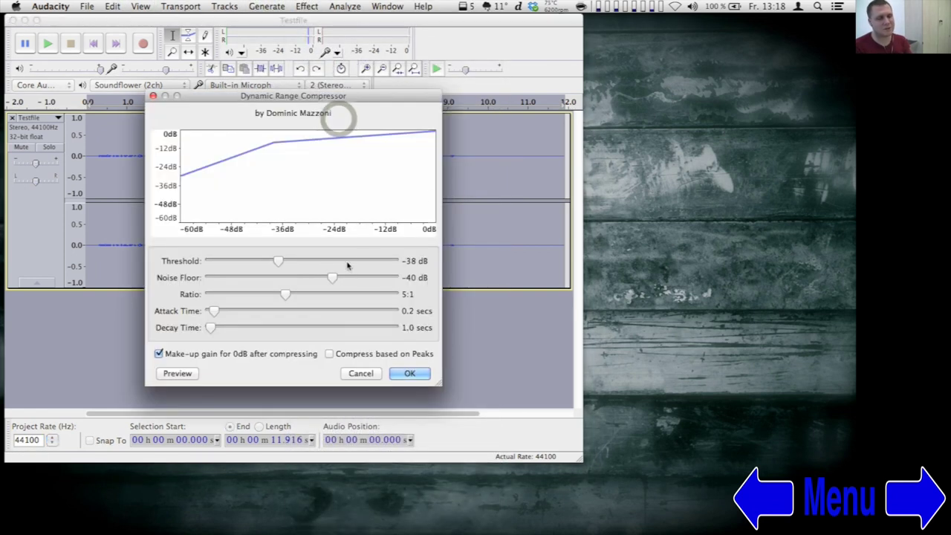
left_click_drag(360, 98, 571, 93)
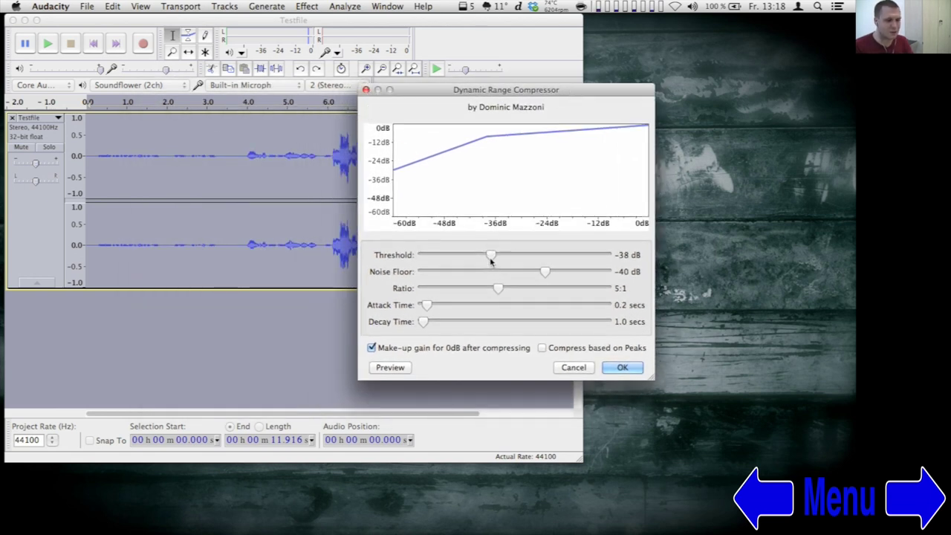
left_click_drag(490, 256, 460, 260)
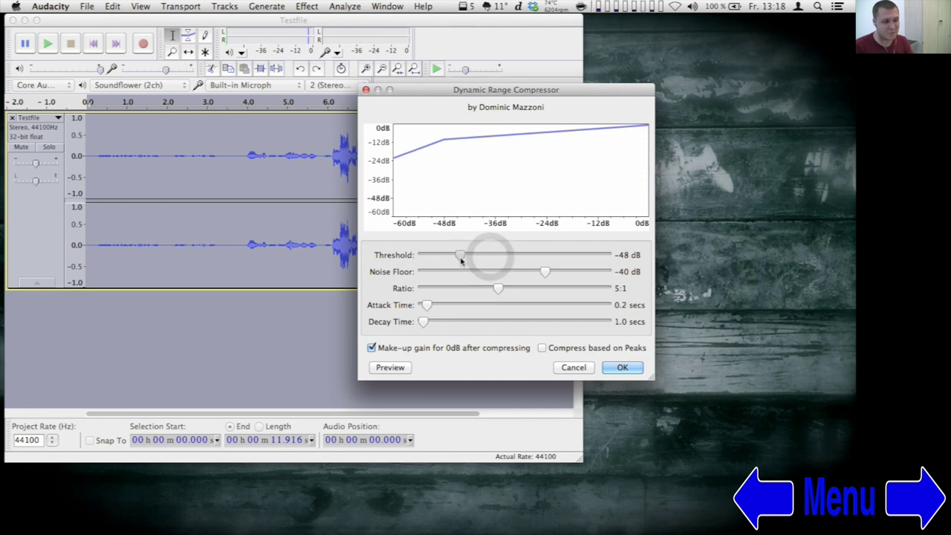
left_click(631, 368)
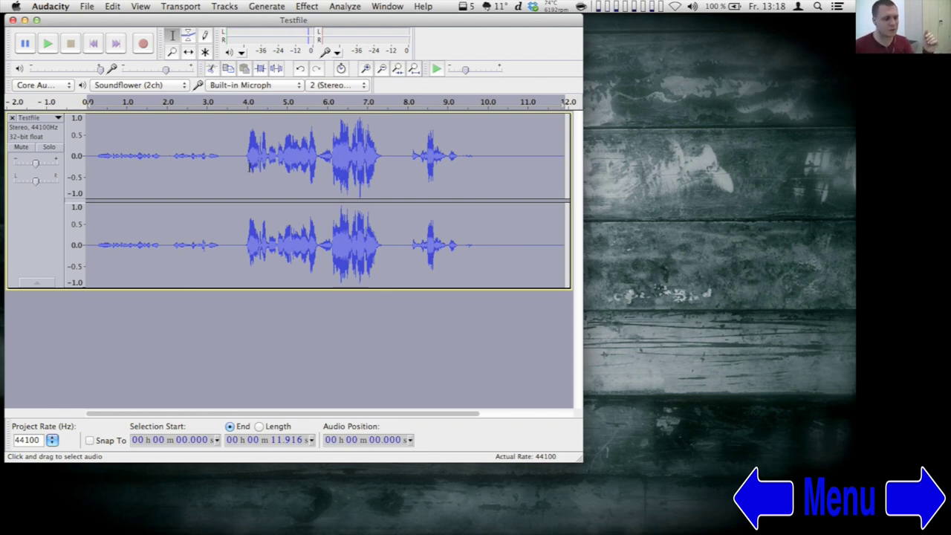
- Return the playback position to the start and play the compressed Testfile recording
left_click(250, 167)
left_click(245, 165)
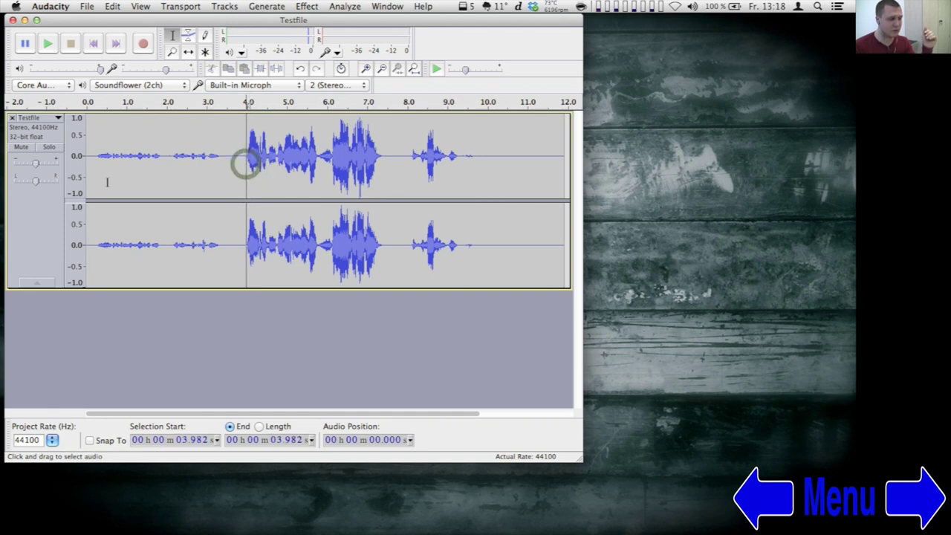
left_click(93, 43)
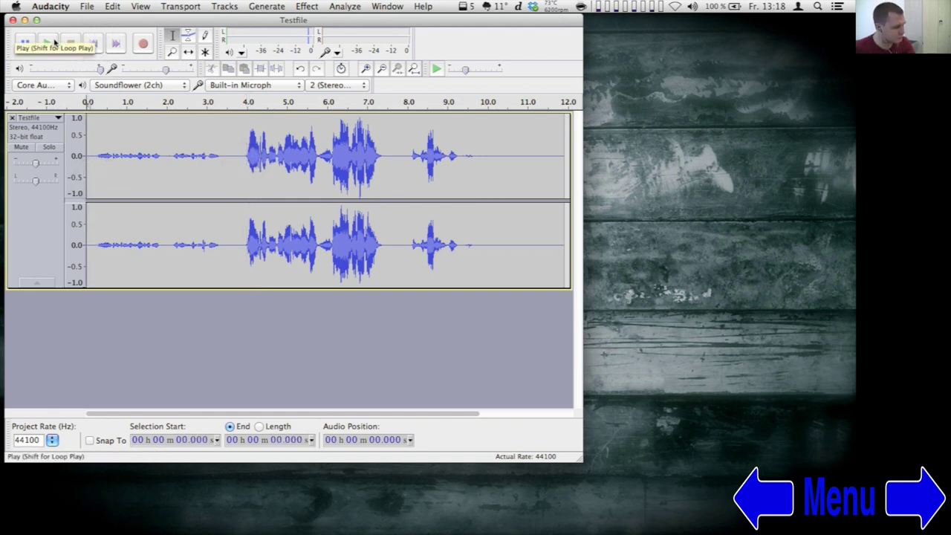
left_click(47, 43)
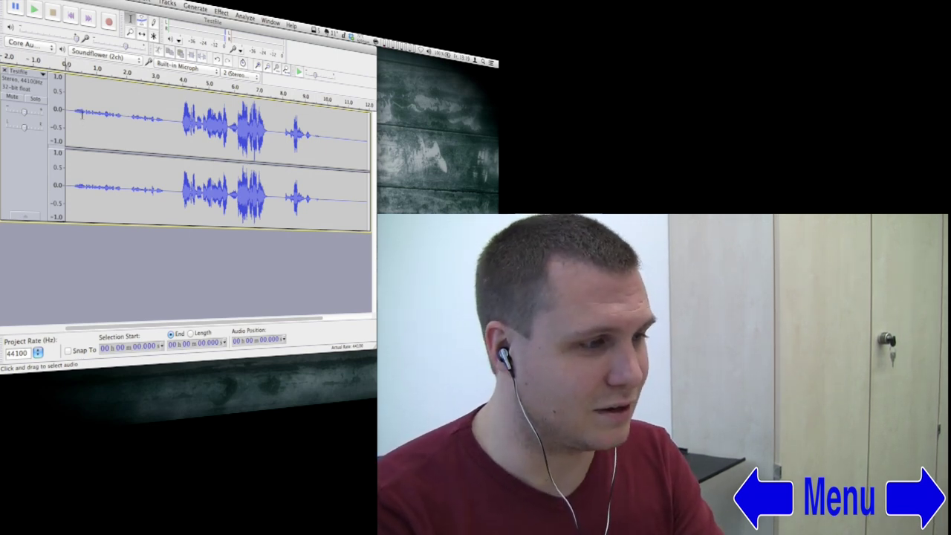
- Select the entire compressed recording with Cmd+A and play it from the start
left_click(74, 113)
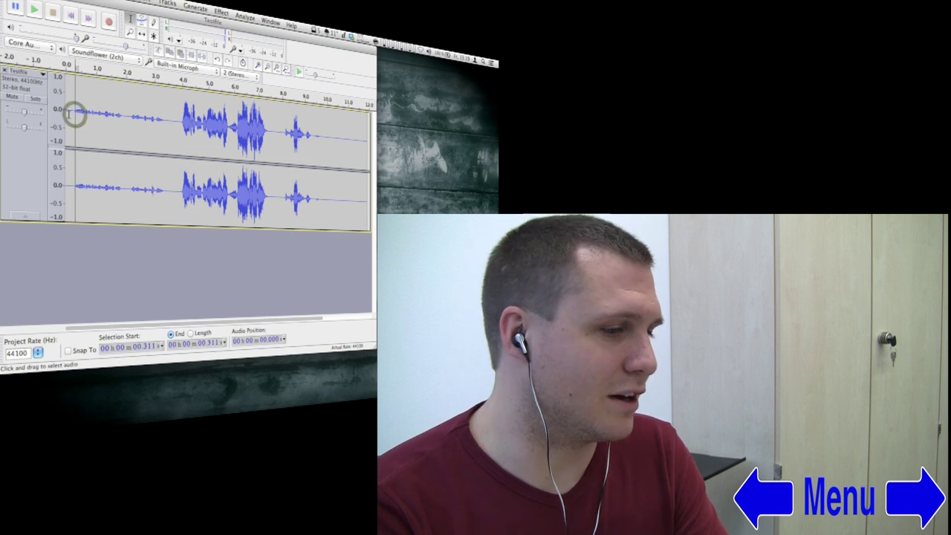
left_click_drag(70, 113, 370, 148)
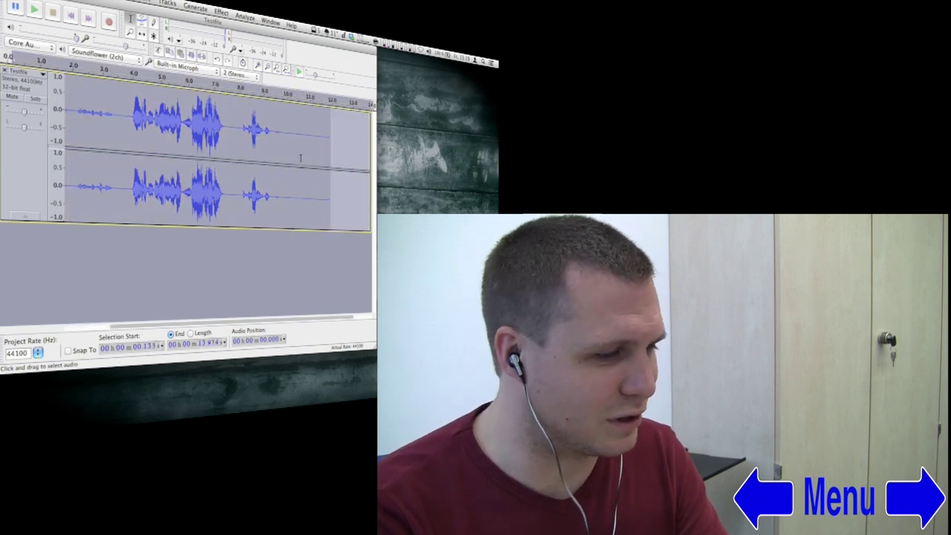
left_click(297, 158)
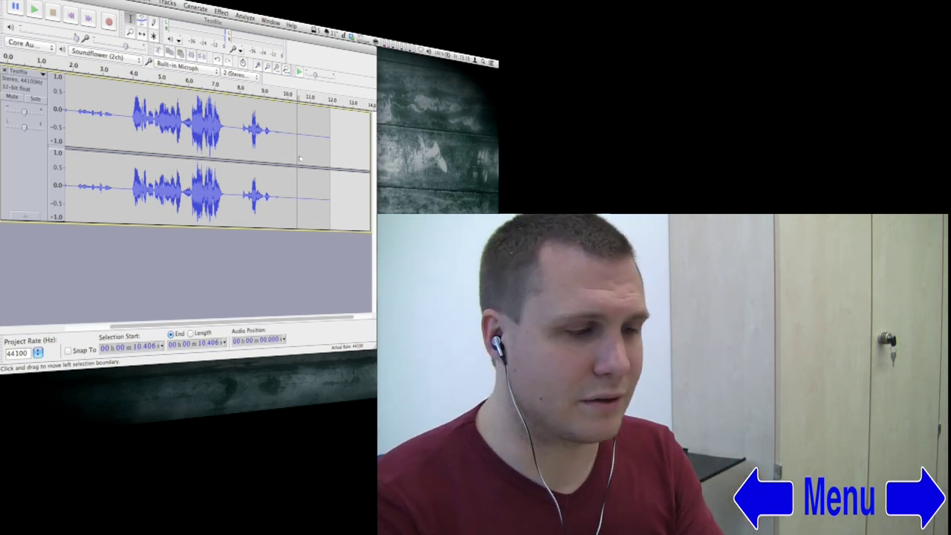
key("super+a")
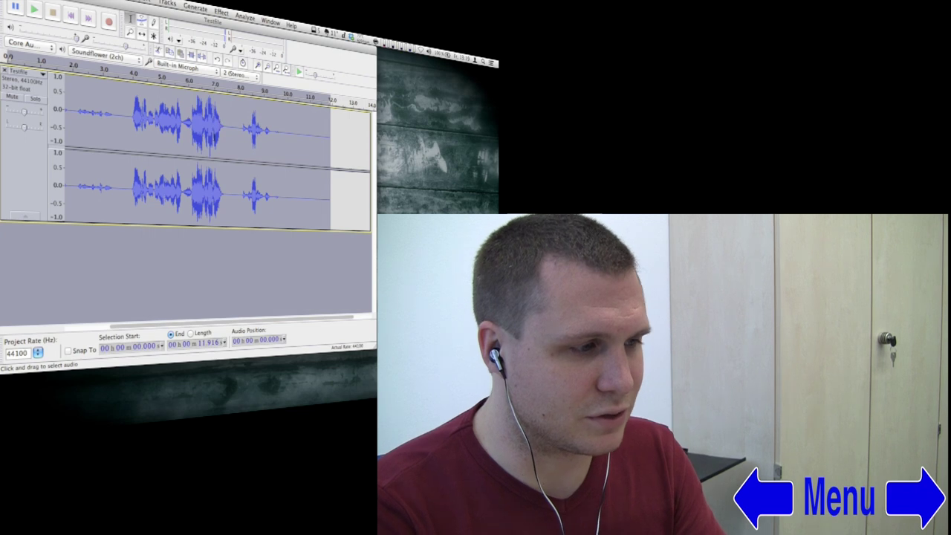
left_click(69, 15)
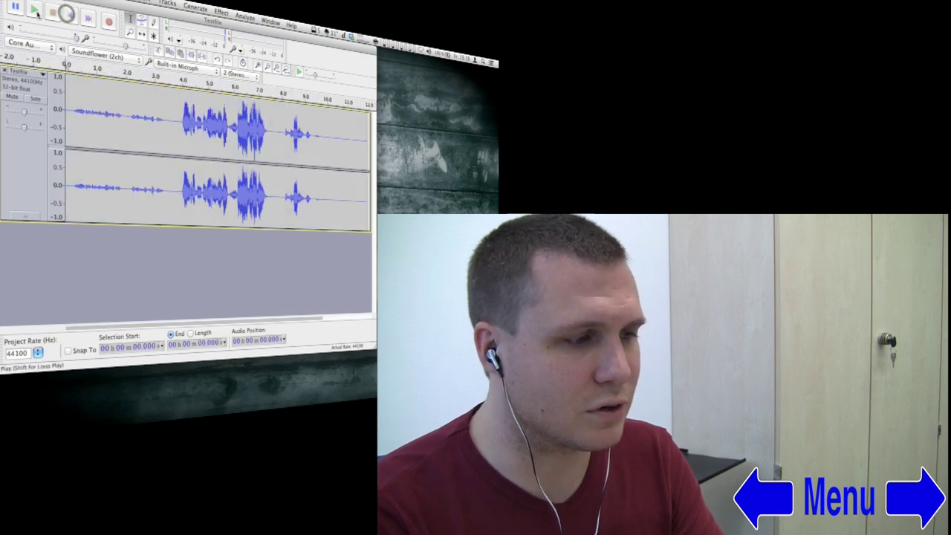
left_click(36, 10)
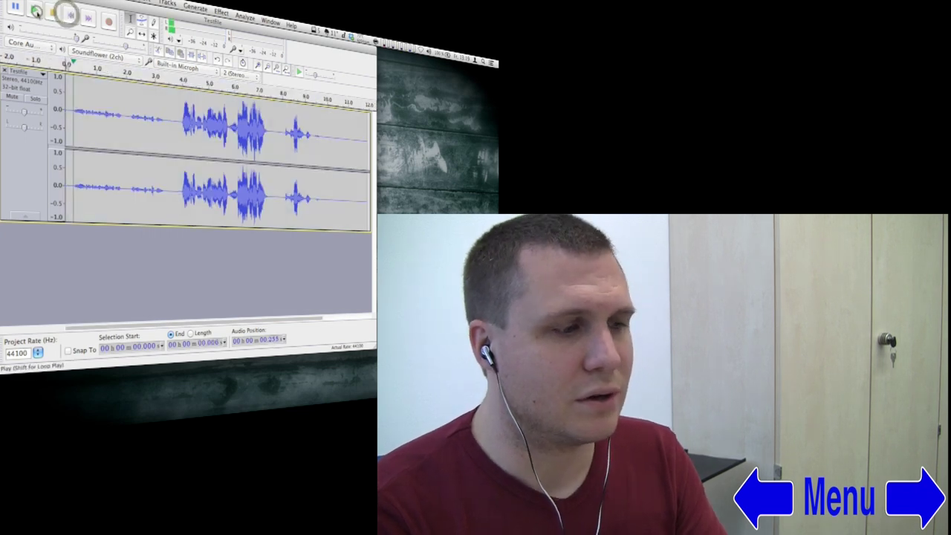
- Stop playback, select the full Testfile track and open the Effect menu
left_click(55, 14)
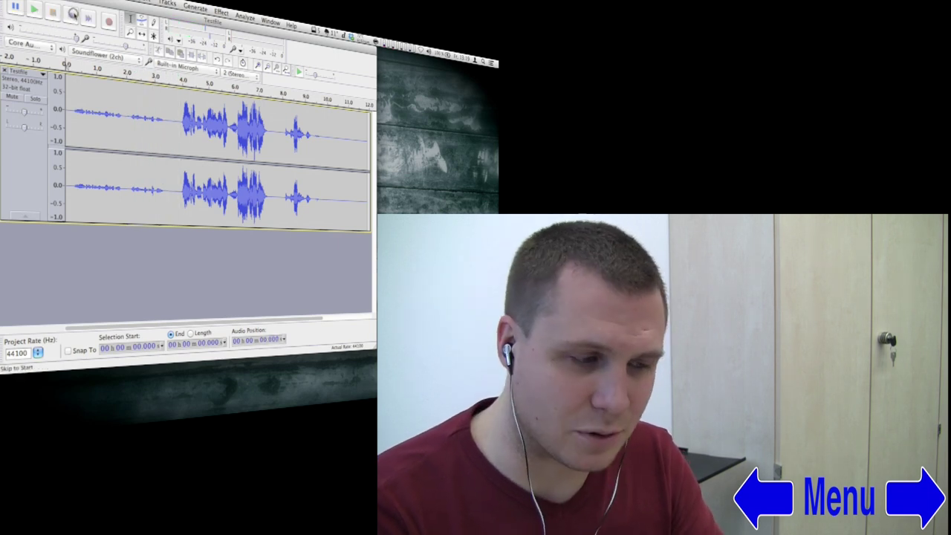
left_click(71, 15, "shift")
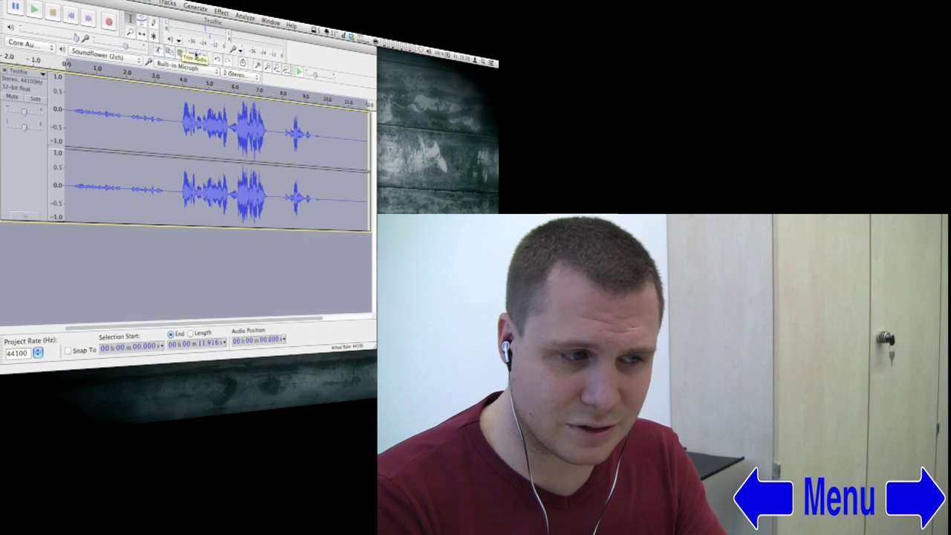
left_click(222, 12)
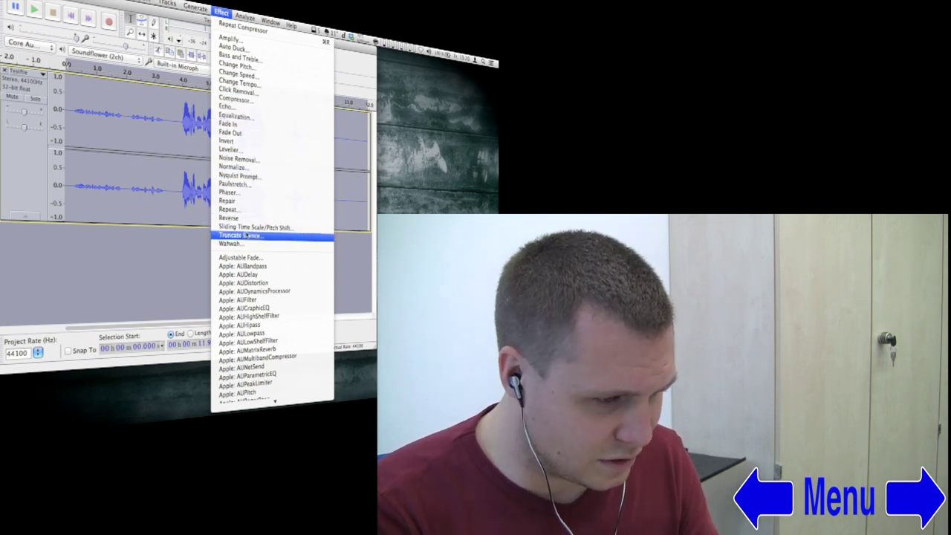
- Dismiss Audacity's Effect menu with Escape without applying any effect
mouse_move(253, 399)
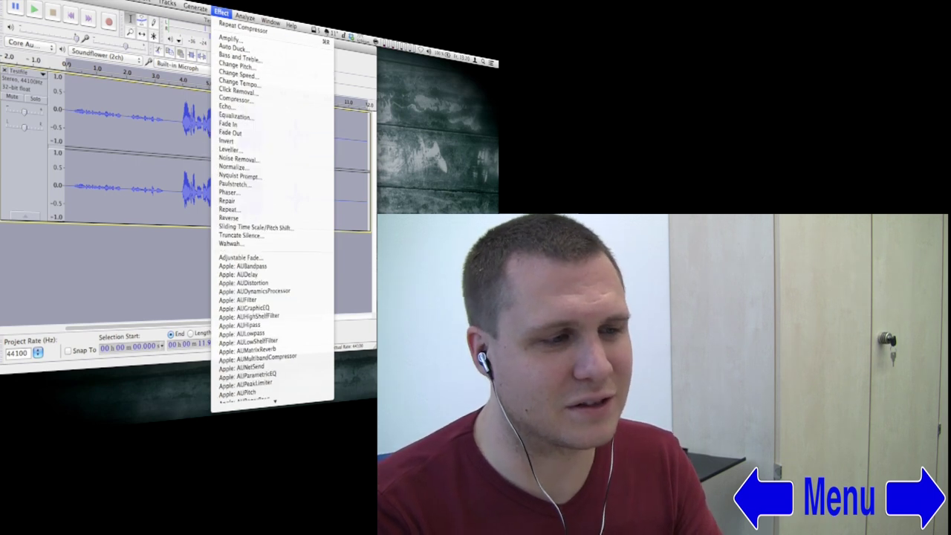
key("Escape")
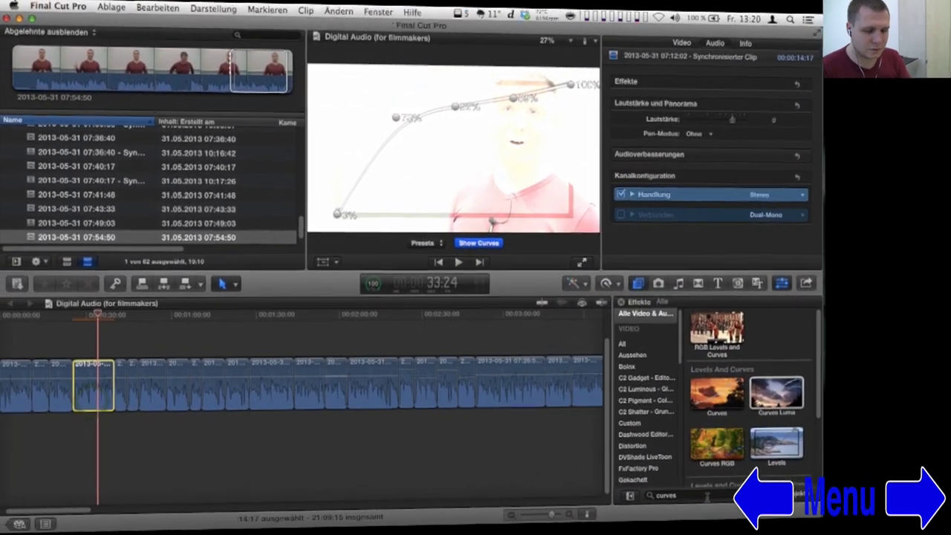
- Search for DeEsser, apply it to the speech clip and show its parameters
type("eesser")
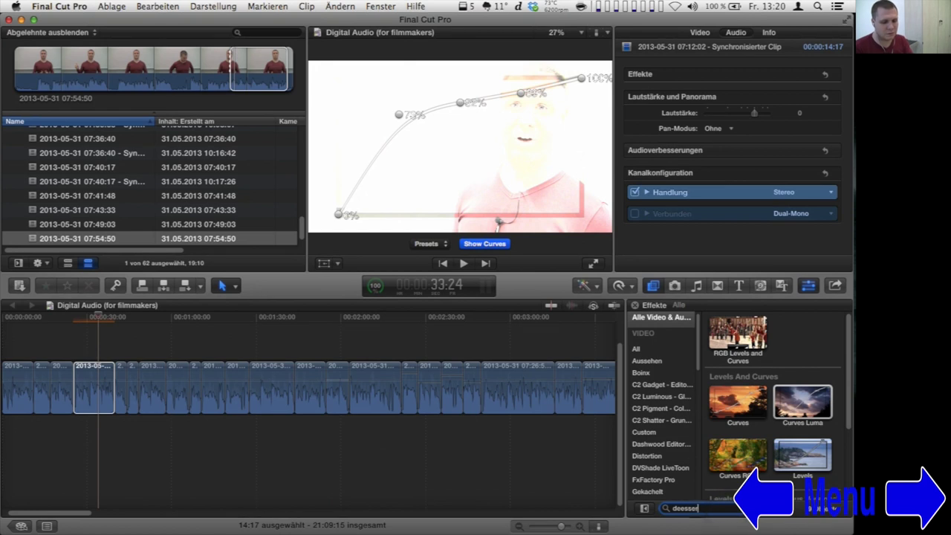
left_click(747, 336)
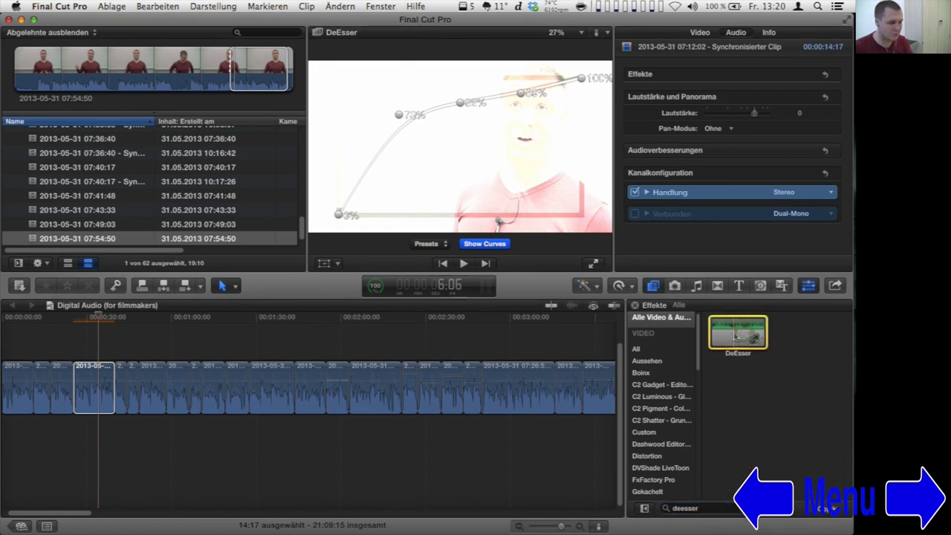
left_click(90, 394)
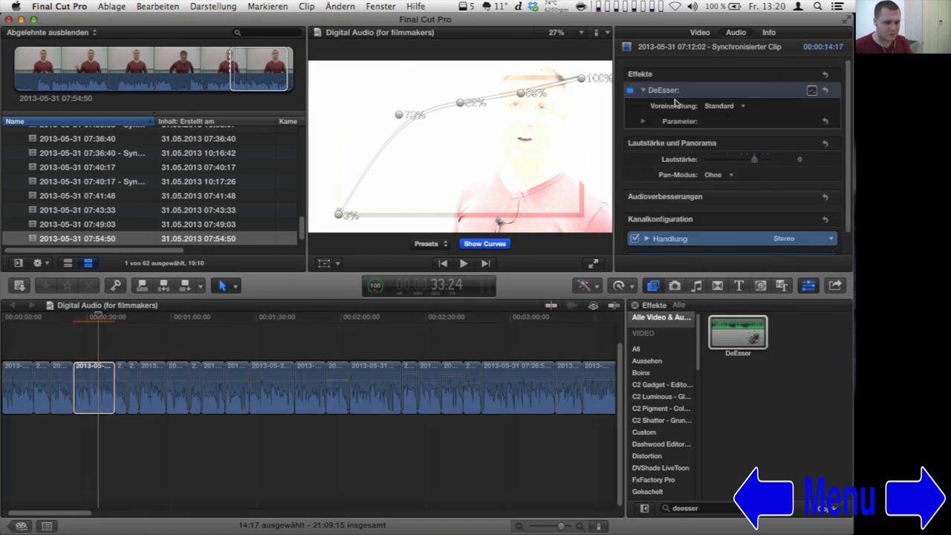
left_click(643, 122)
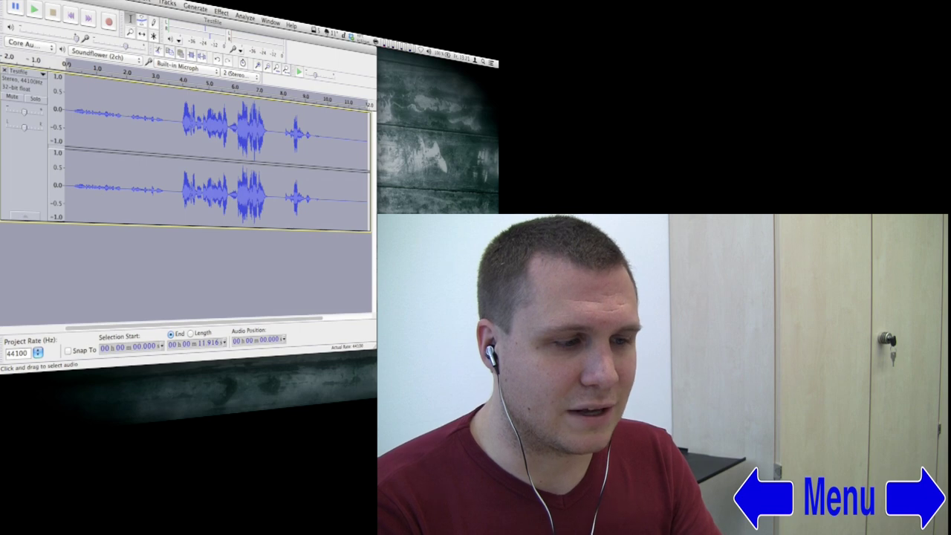
- Choose Equalization from Audacity's Effect menu for the Testfile
left_click(220, 12)
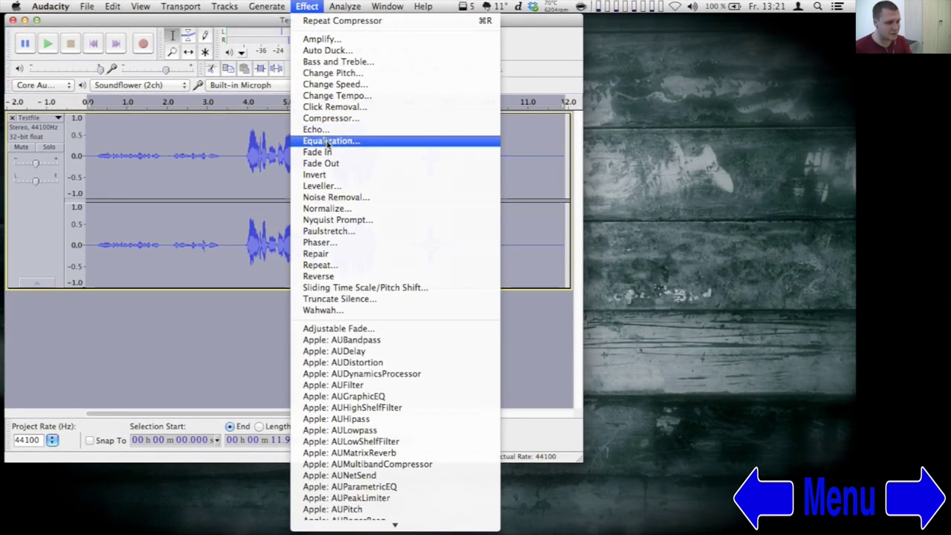
left_click(328, 141)
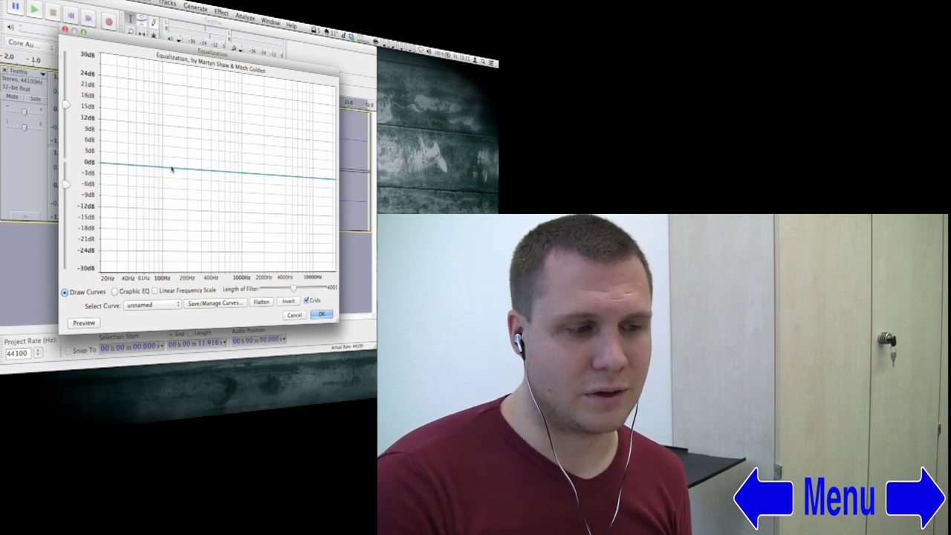
- Try a graphic EQ boost around 100 Hz, then cancel the Equalization dialog
left_click(165, 170)
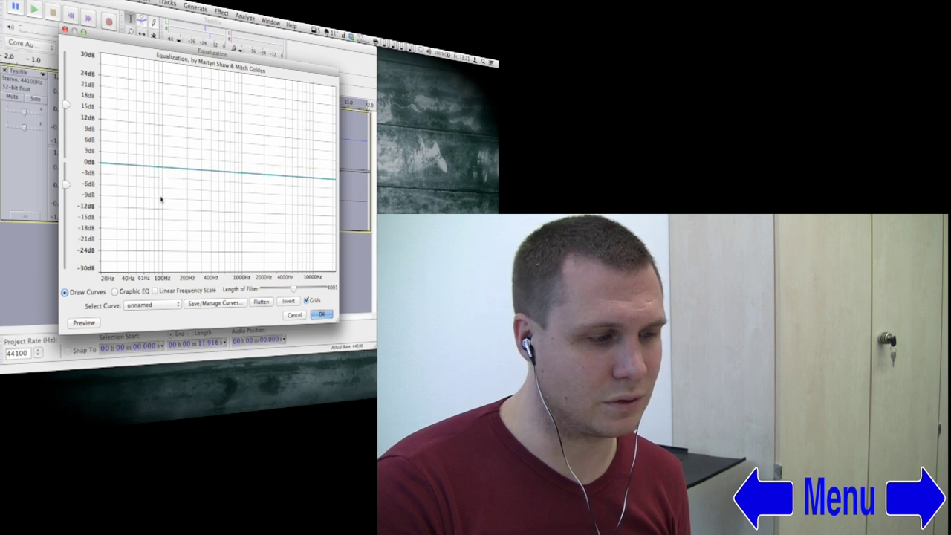
left_click(115, 291)
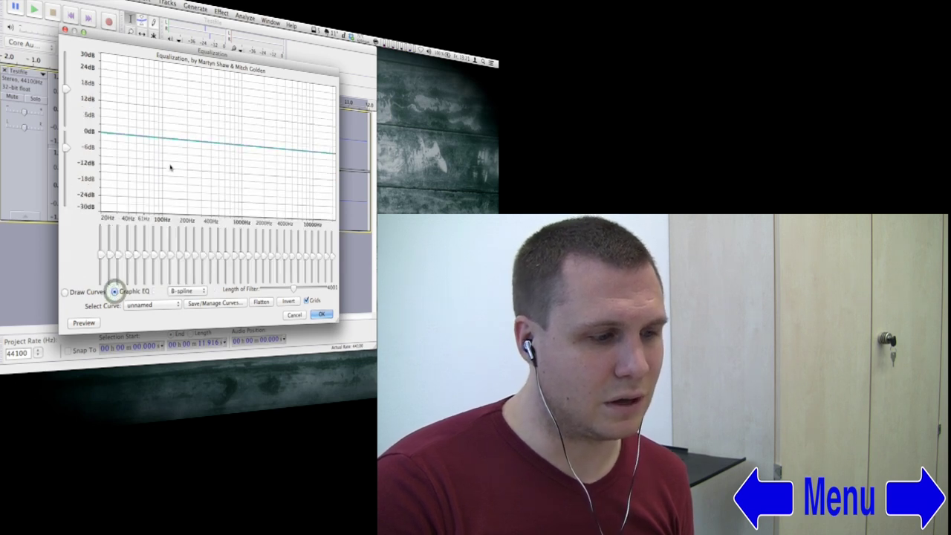
mouse_move(161, 248)
left_mouse_down()
mouse_move(162, 234)
mouse_move(188, 235)
mouse_move(162, 248)
mouse_move(185, 228)
left_mouse_up()
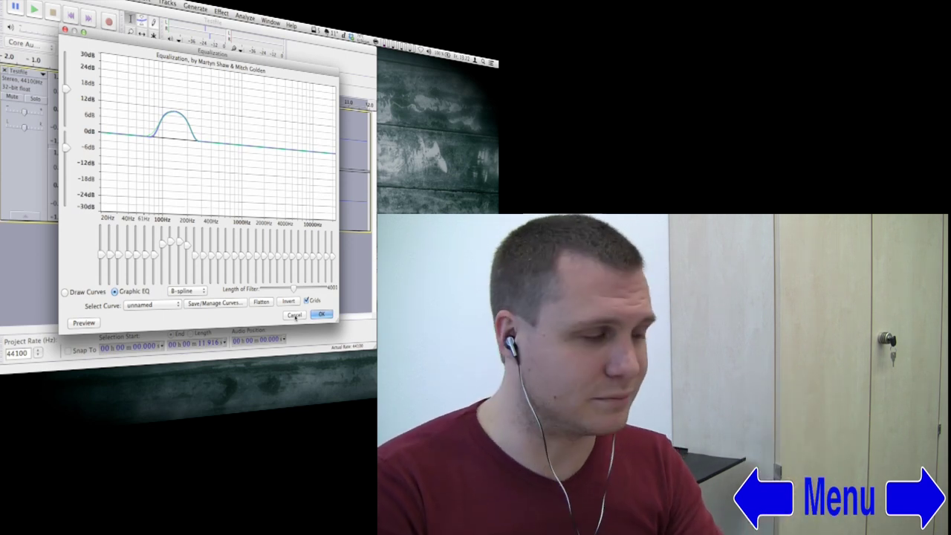
left_click(295, 315)
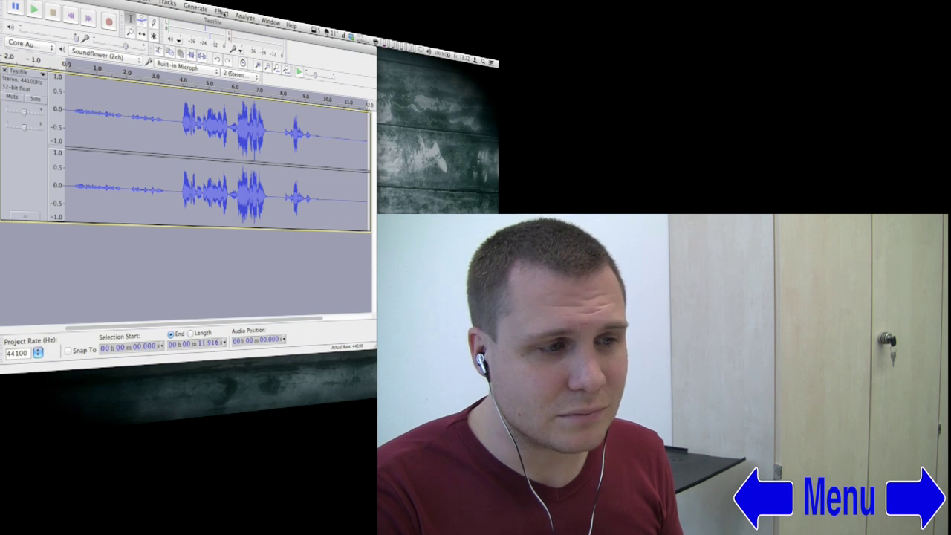
left_click(222, 12)
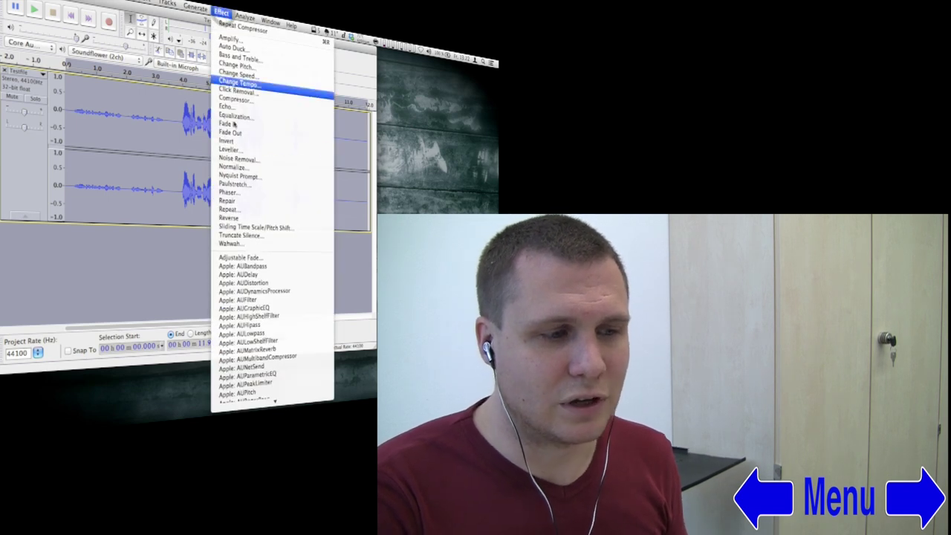
left_click(228, 150)
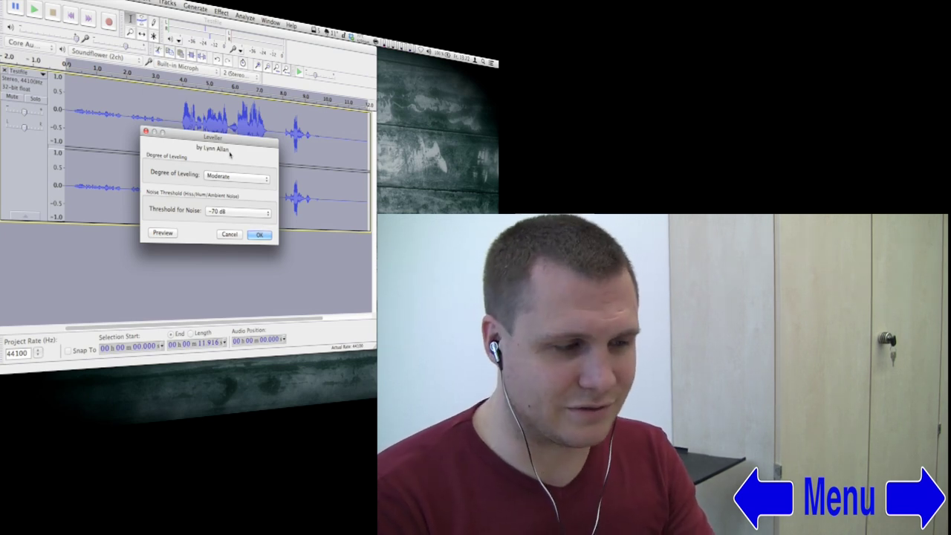
left_click(229, 234)
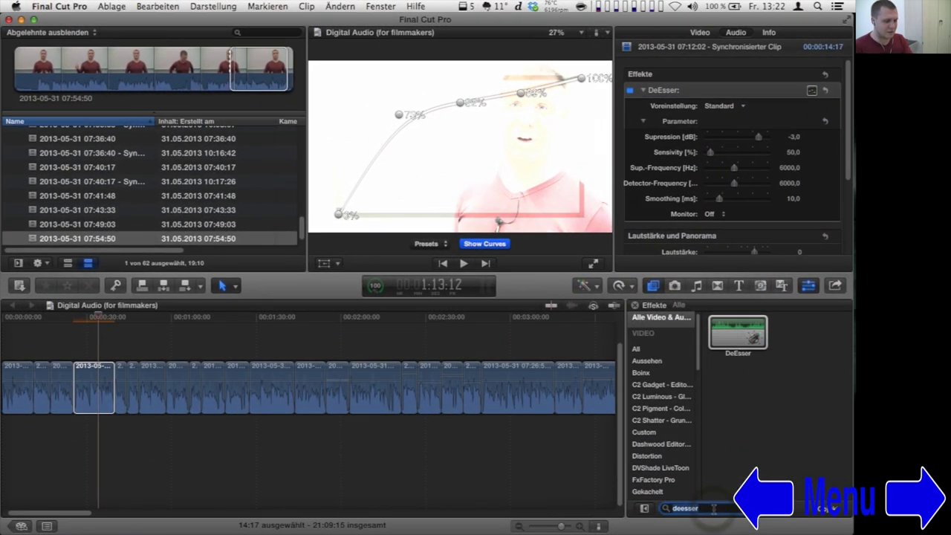
- Search for 'limiter' and drag the Limiter effect onto the speech clip
double_click(713, 508)
type("limiter")
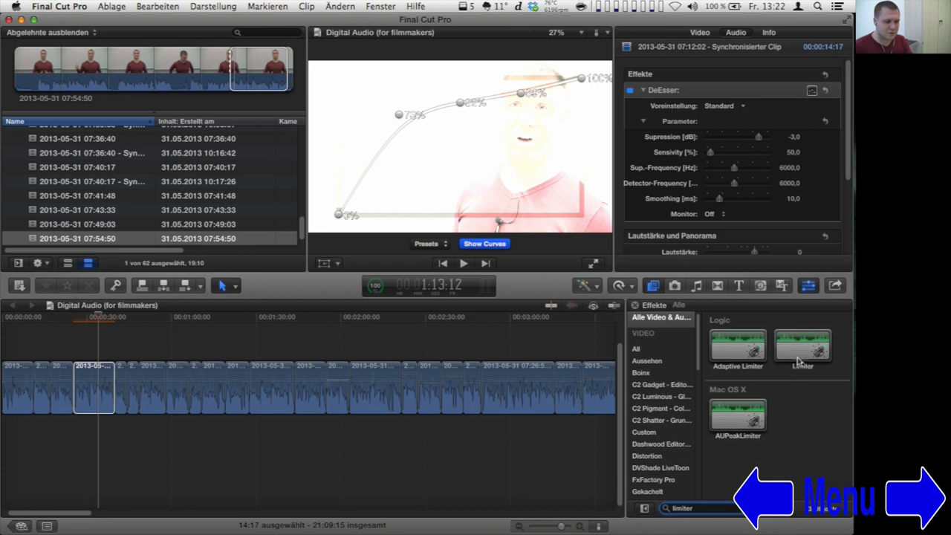
left_click_drag(799, 362, 97, 396)
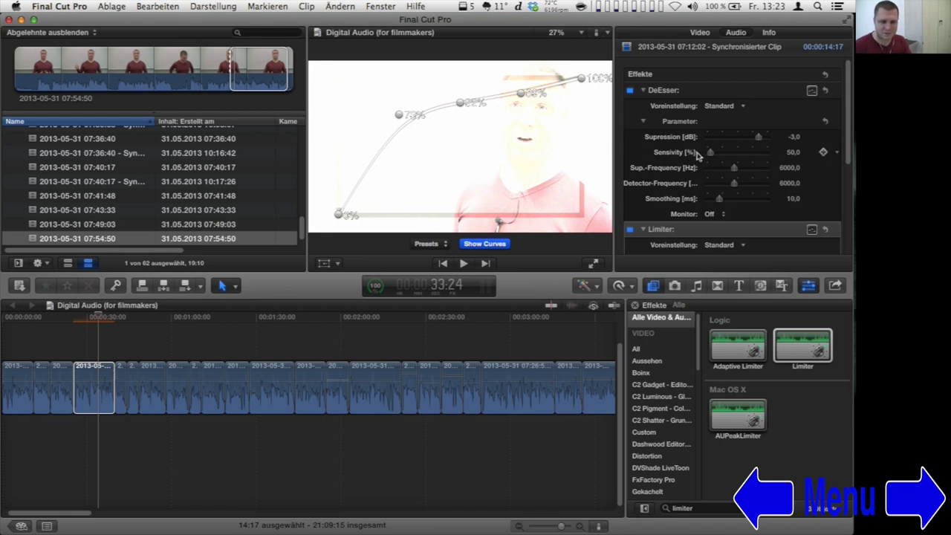
- Lower the DeEsser suppression to -8 dB and the Limiter gain to -14 dB
left_click_drag(758, 138, 743, 138)
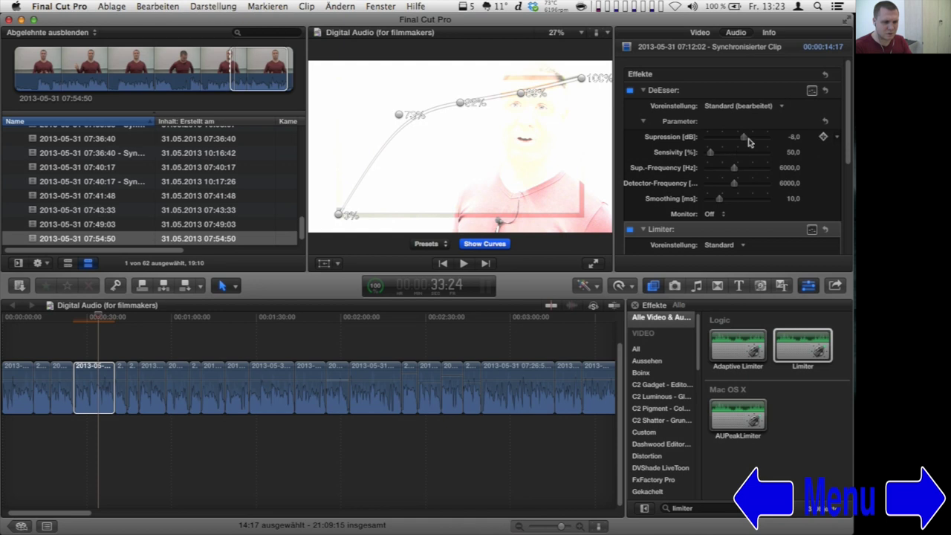
left_click(698, 90)
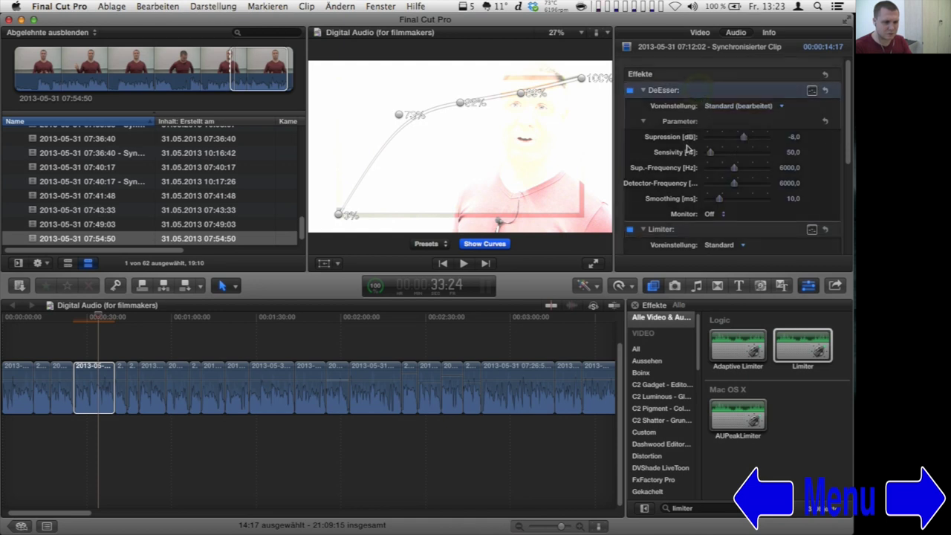
scroll(699, 234, "down", 3)
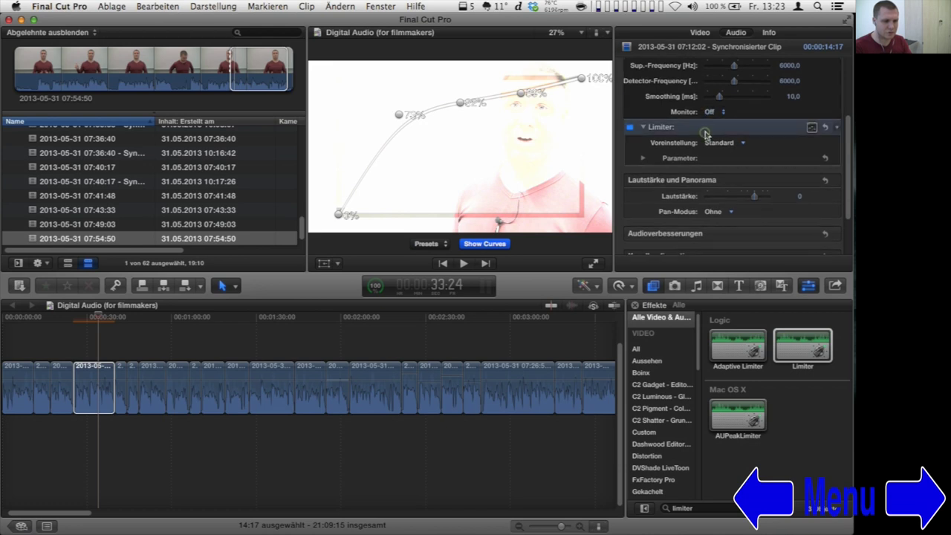
left_click(643, 159)
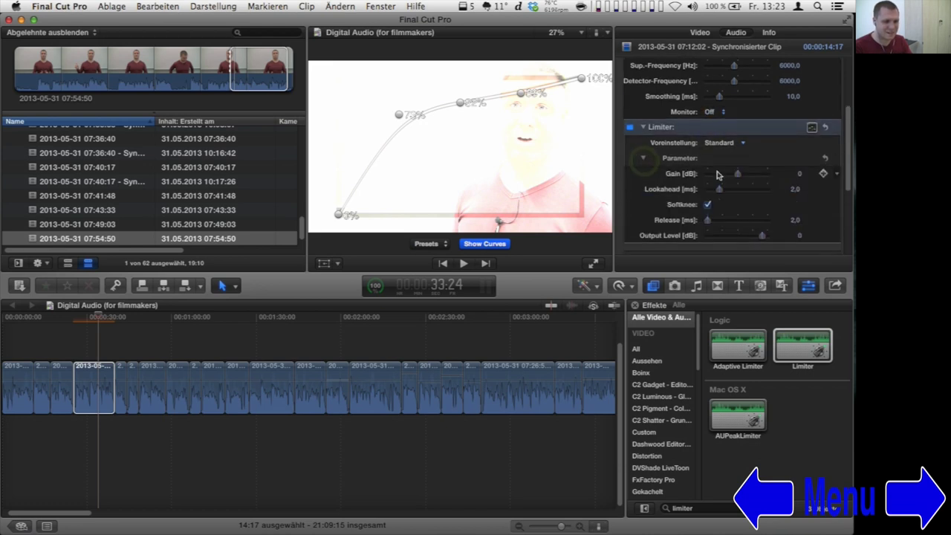
scroll(706, 168, "down", 1)
left_click_drag(739, 164, 719, 164)
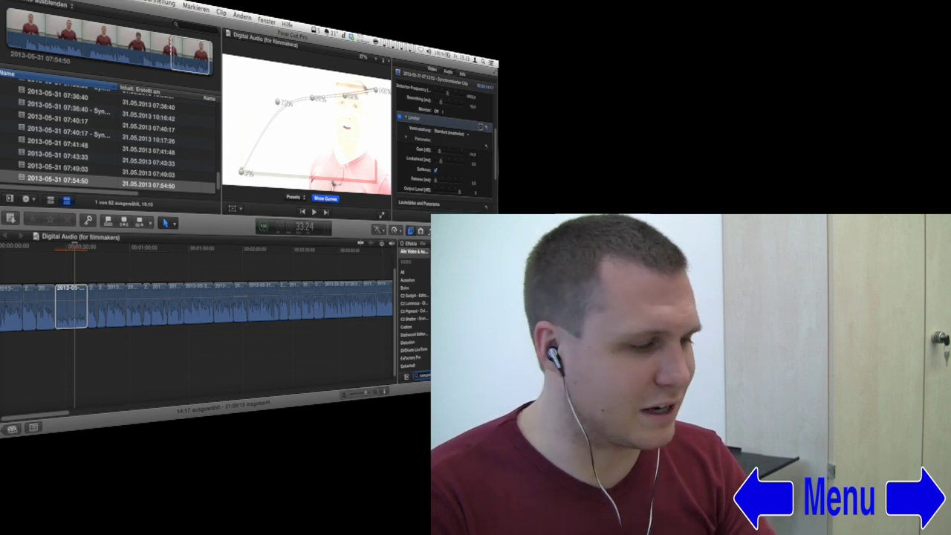
- Select clips along the timeline, then reselect the speech clip under the playhead
left_click(45, 312)
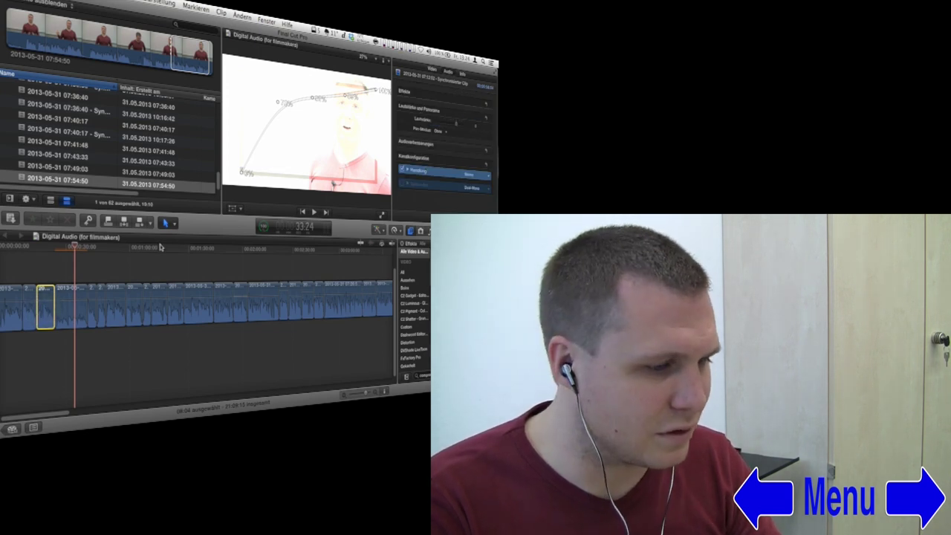
scroll(165, 268, "left", 2)
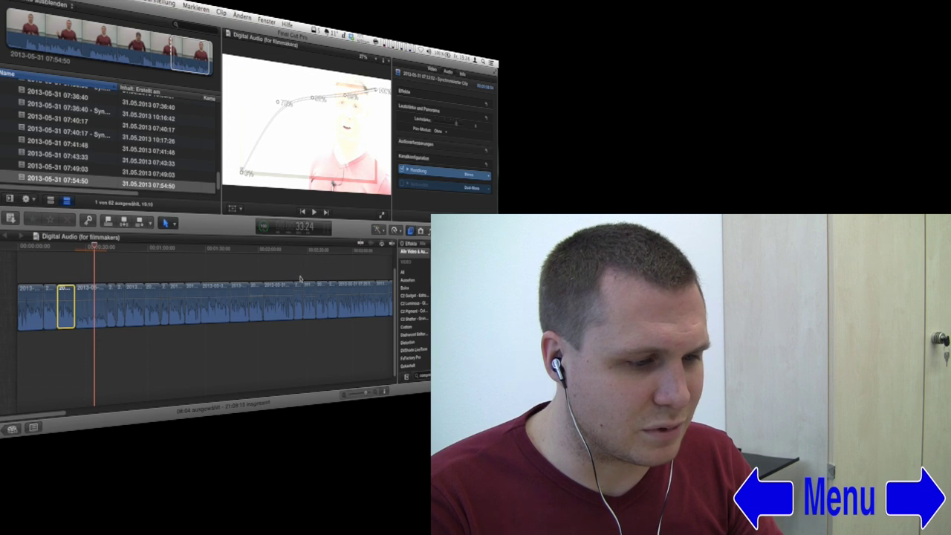
left_click(275, 308)
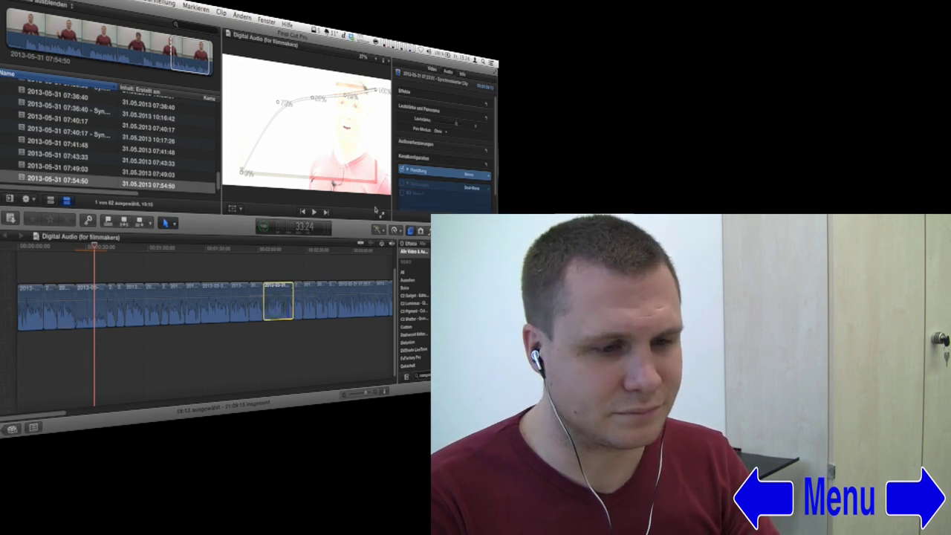
left_click(437, 176)
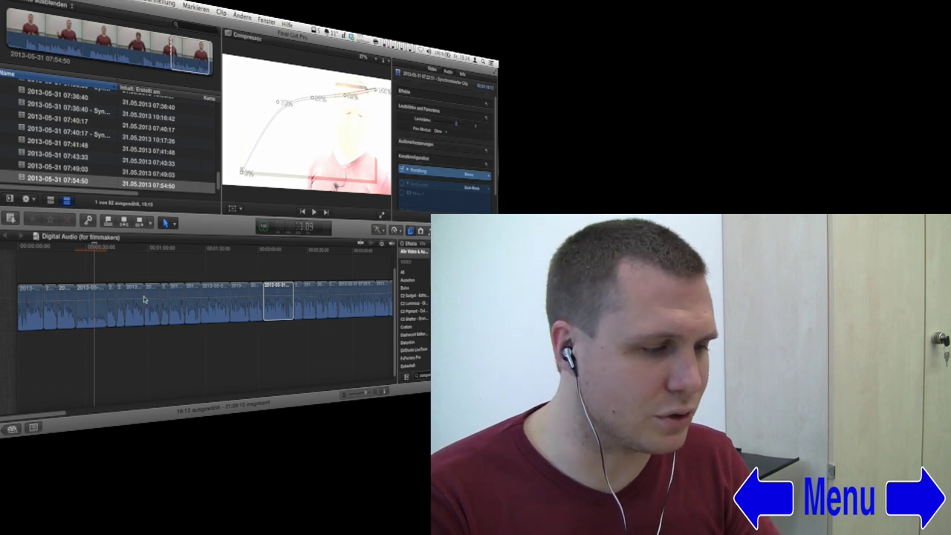
left_click(85, 300)
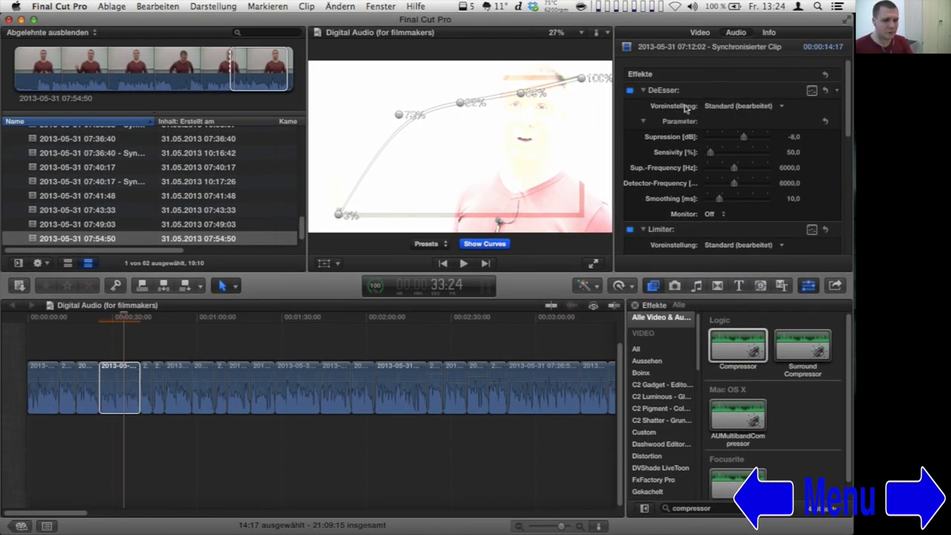
- Raise the Compressor ratio to 5.0:1 and leave Auto Gain at 0dB
scroll(738, 210, "down", 10)
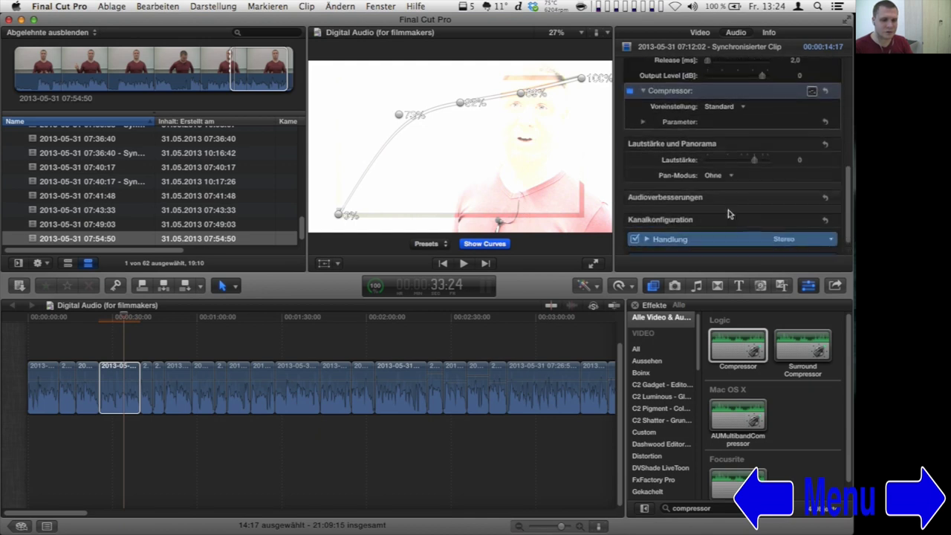
left_click(641, 124)
scroll(715, 107, "down", 2)
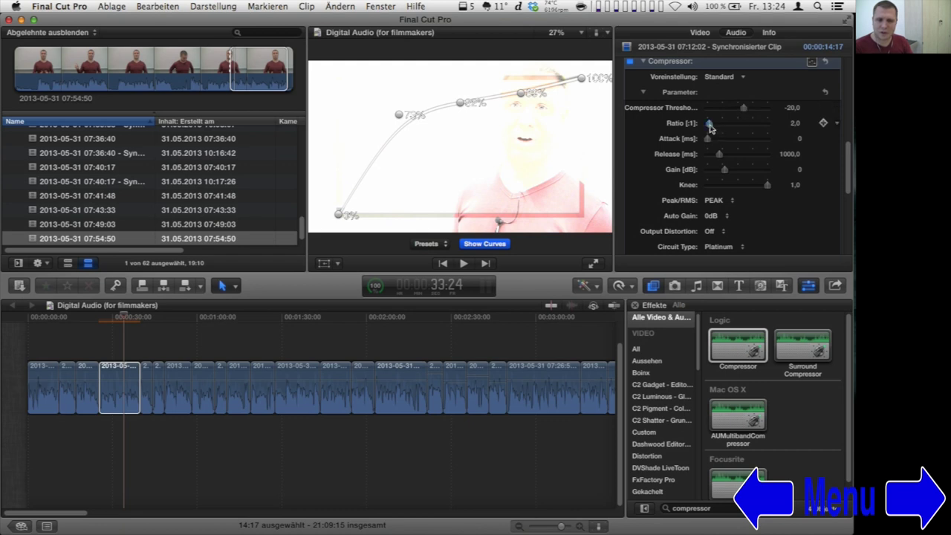
left_click_drag(710, 125, 717, 124)
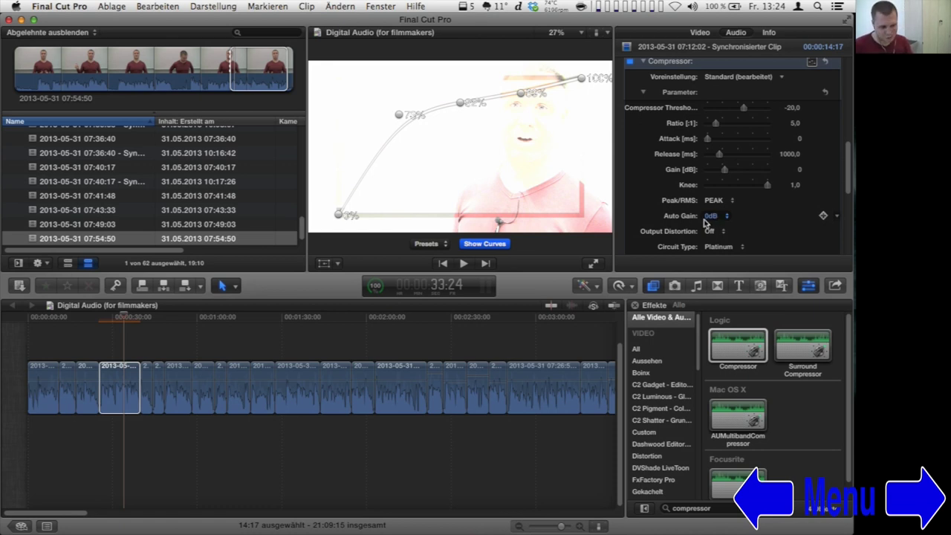
left_click(718, 220)
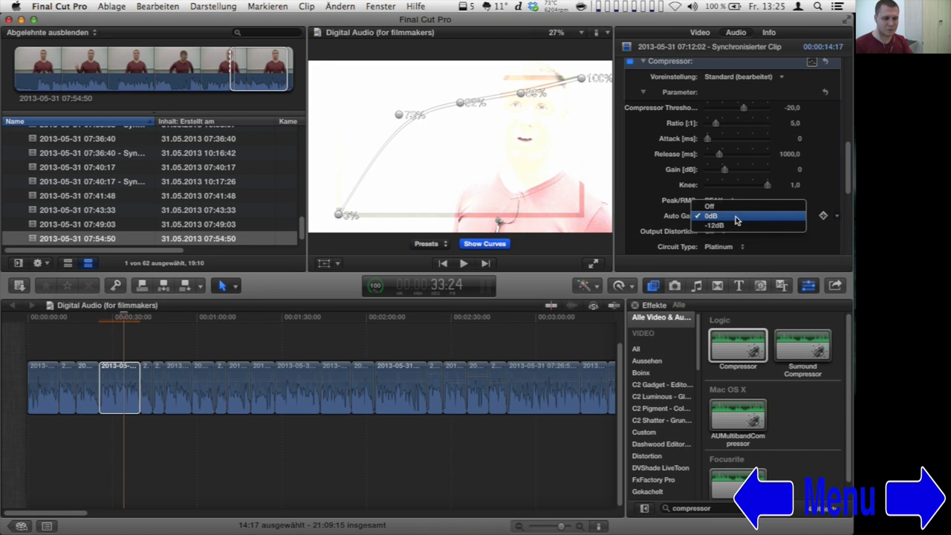
left_click(735, 220)
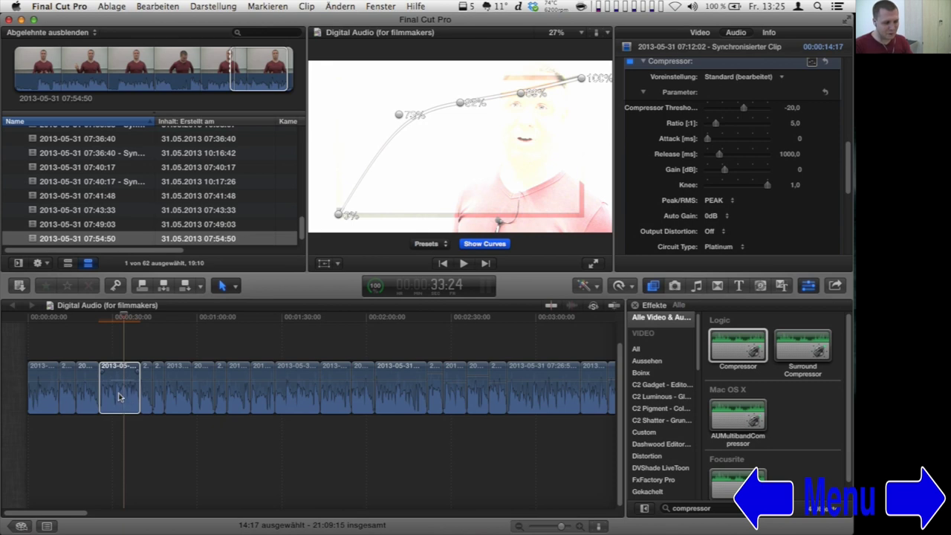
- Collapse the Limiter, Compressor and DeEsser sections, then drag the Limiter below the Compressor
scroll(678, 182, "up", 5)
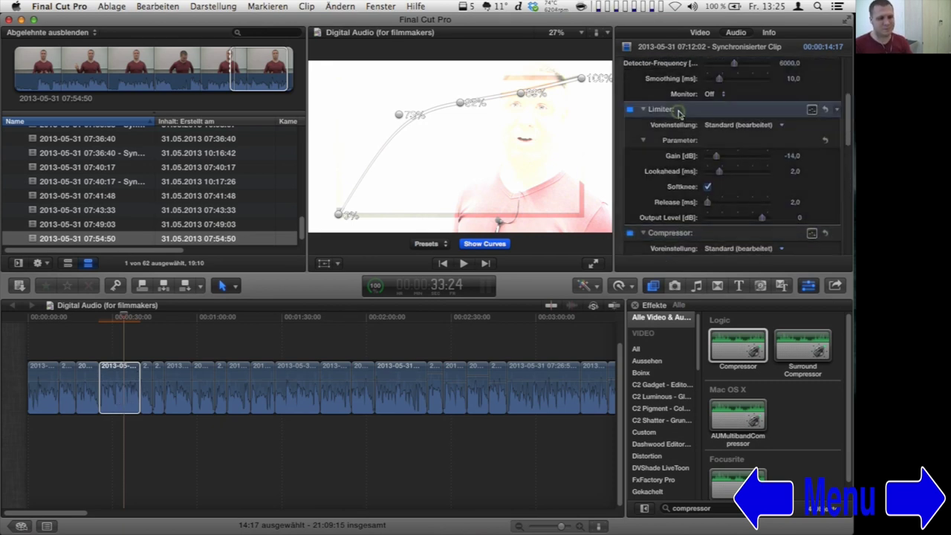
left_click(644, 110)
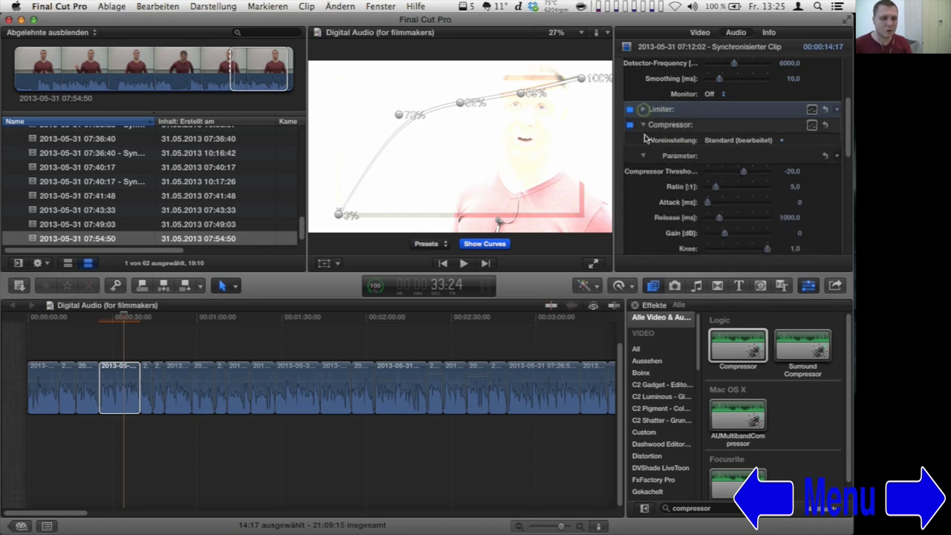
left_click(643, 125)
scroll(648, 117, "up", 4)
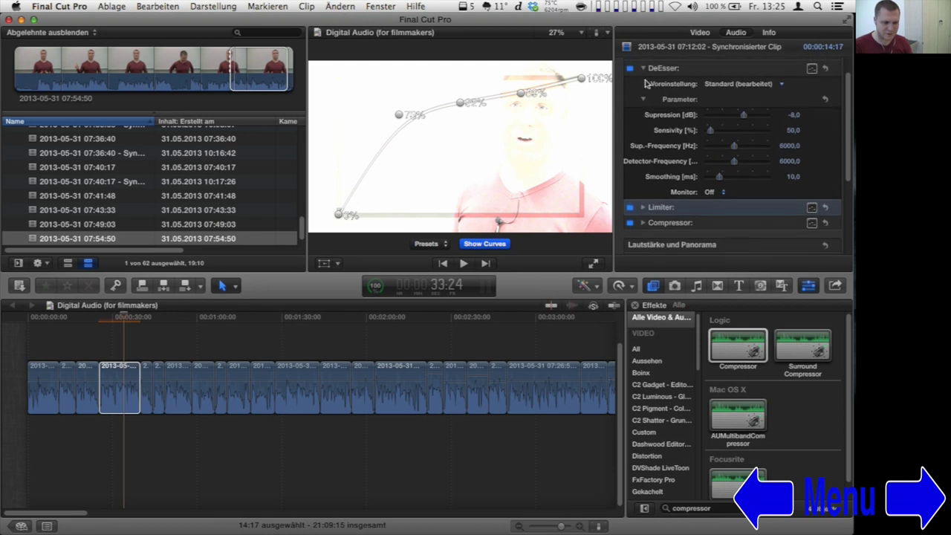
left_click(644, 69)
scroll(651, 104, "up", 2)
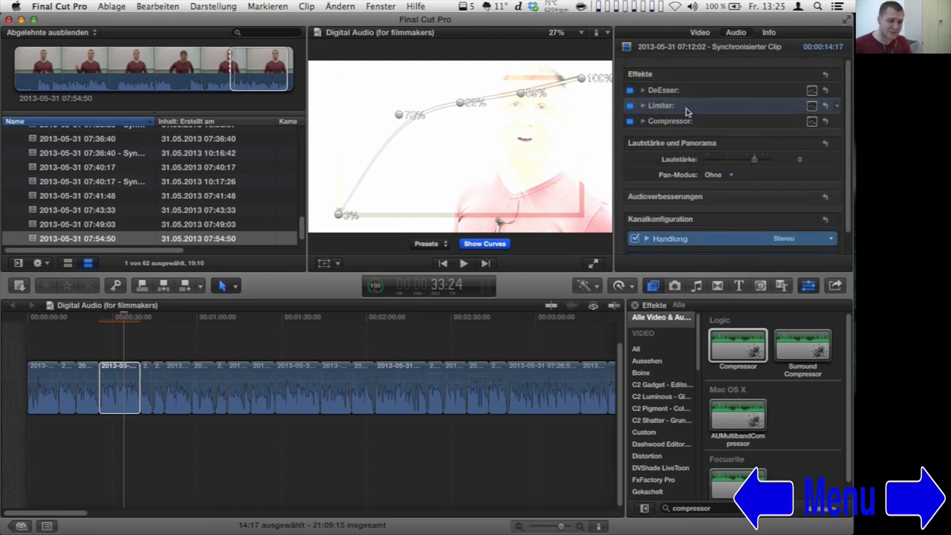
left_click_drag(687, 127, 686, 131)
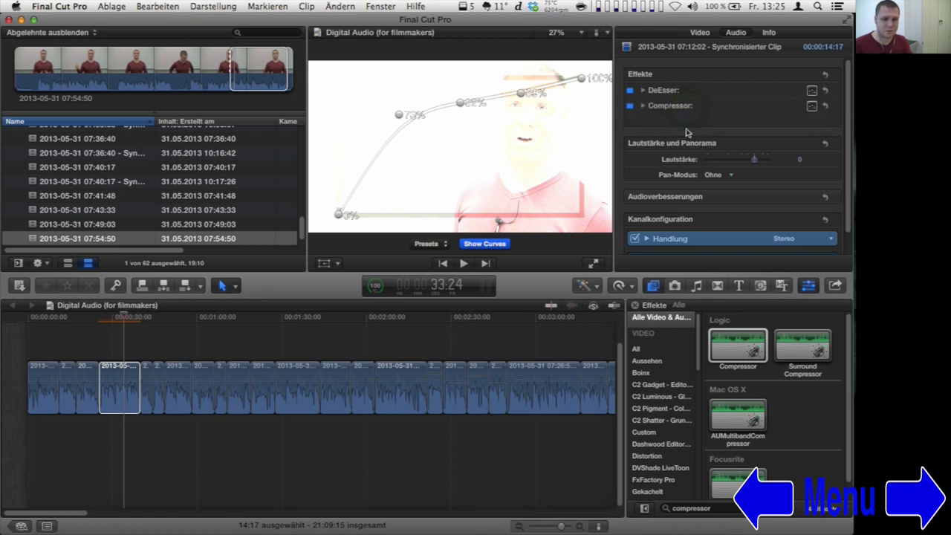